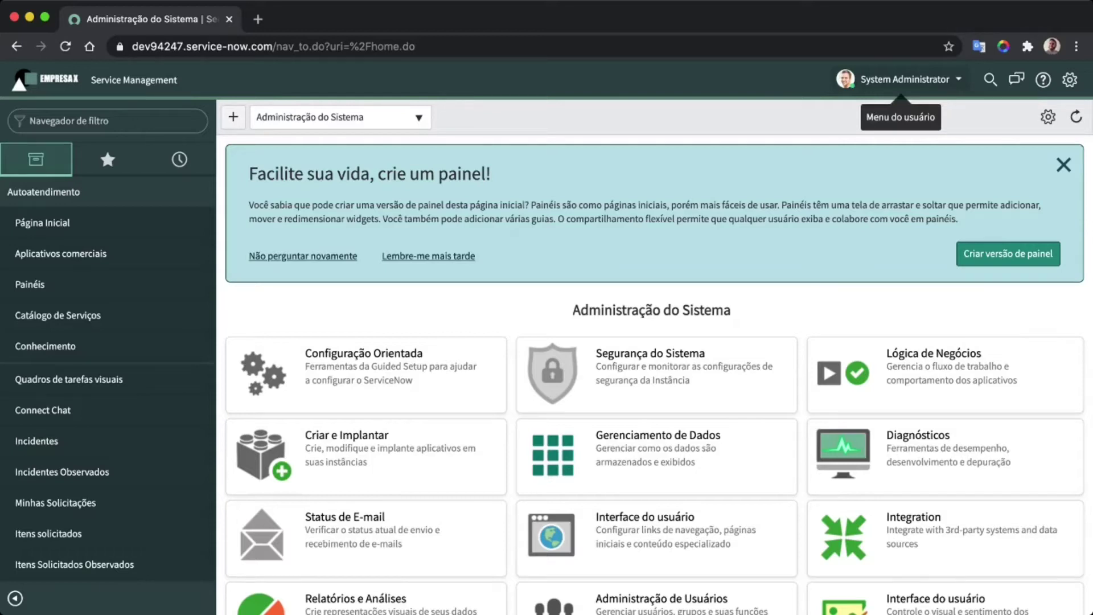
- Look over the user menu options and the navigator's favorites and history, returning to the all-applications list
left_click(903, 79)
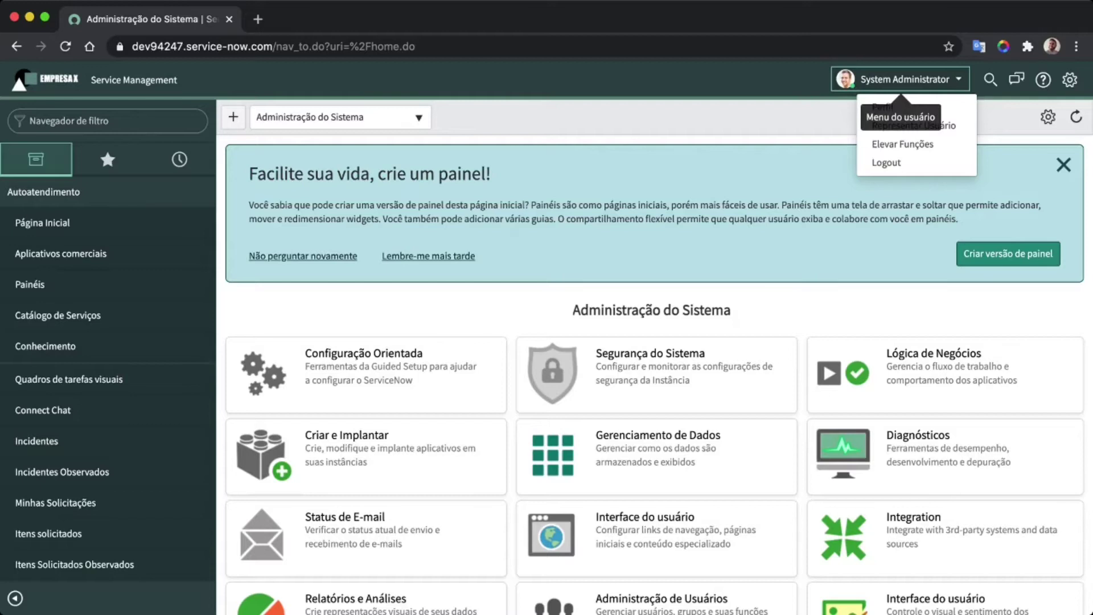
left_click(1014, 119)
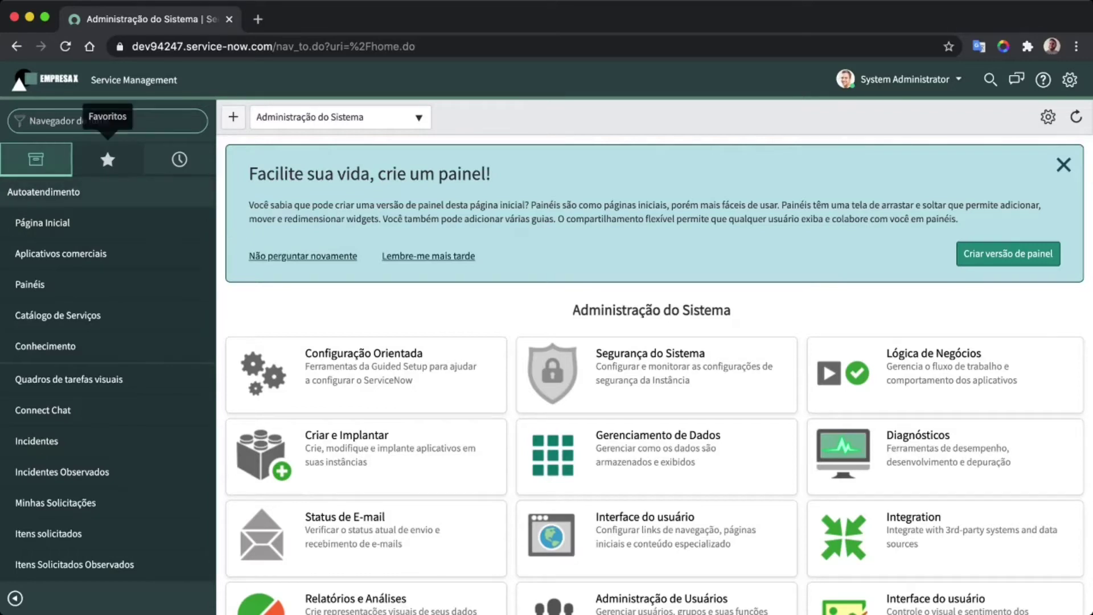
left_click(108, 160)
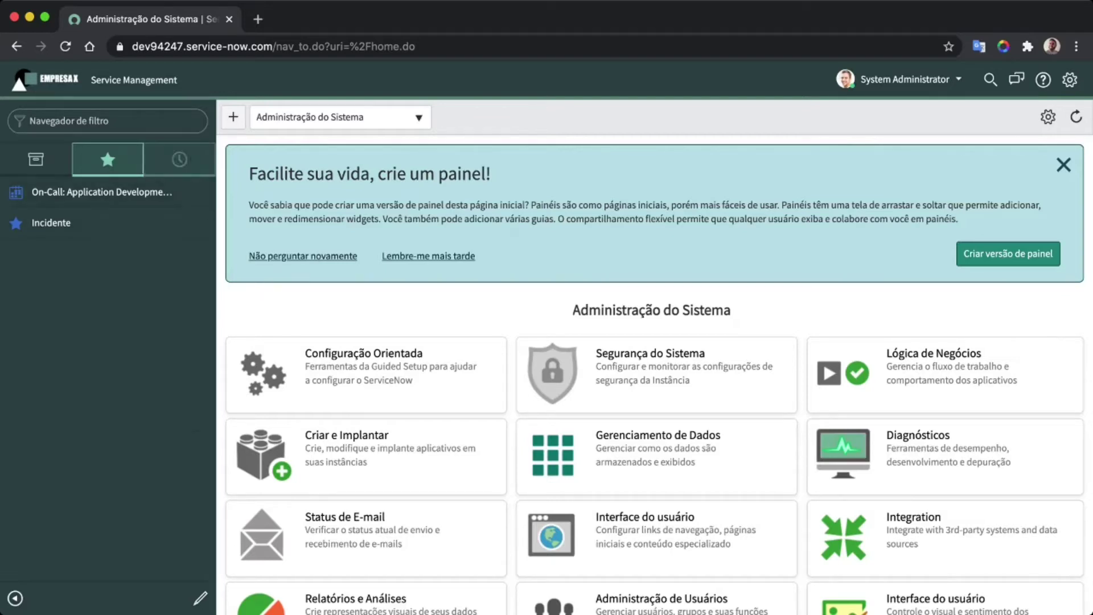
left_click(179, 160)
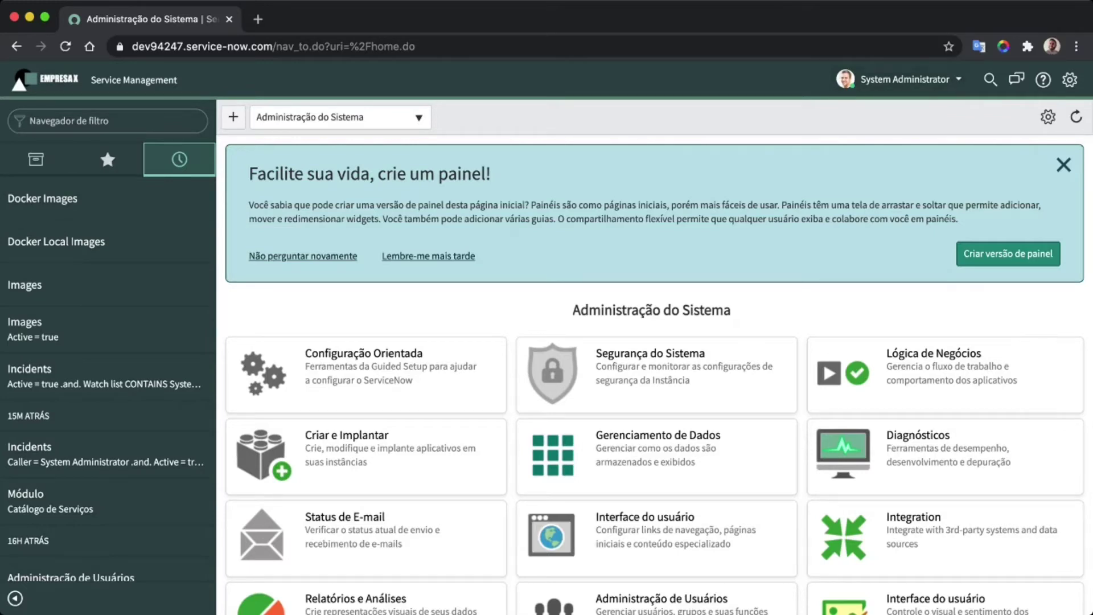
left_click(35, 159)
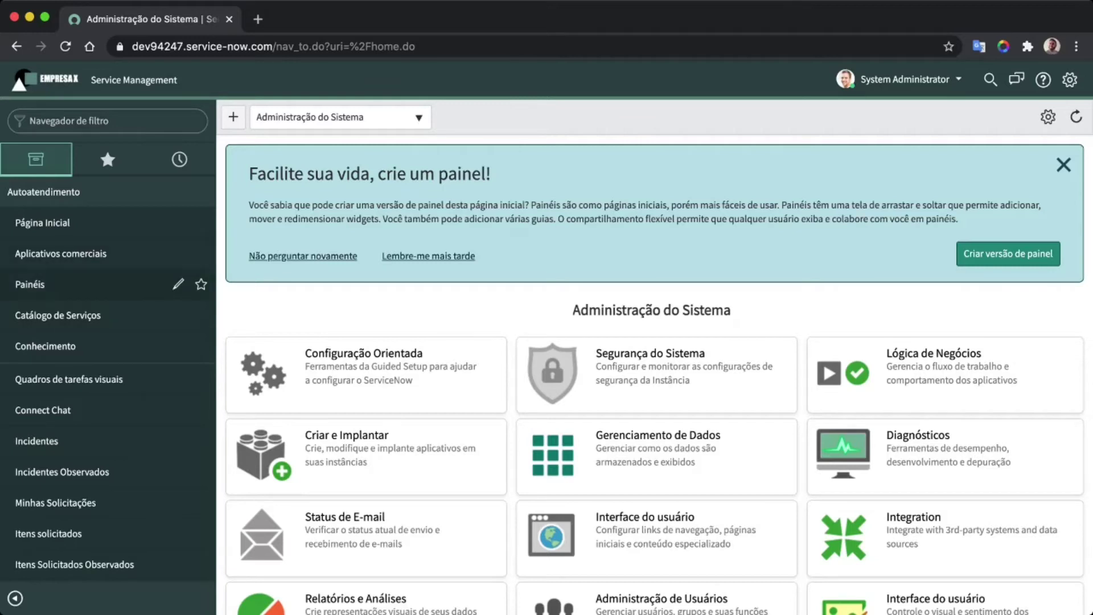
- Open the Painéis overview, and switch to the self-service Incidentes list with all its filter conditions removed
left_click(85, 284)
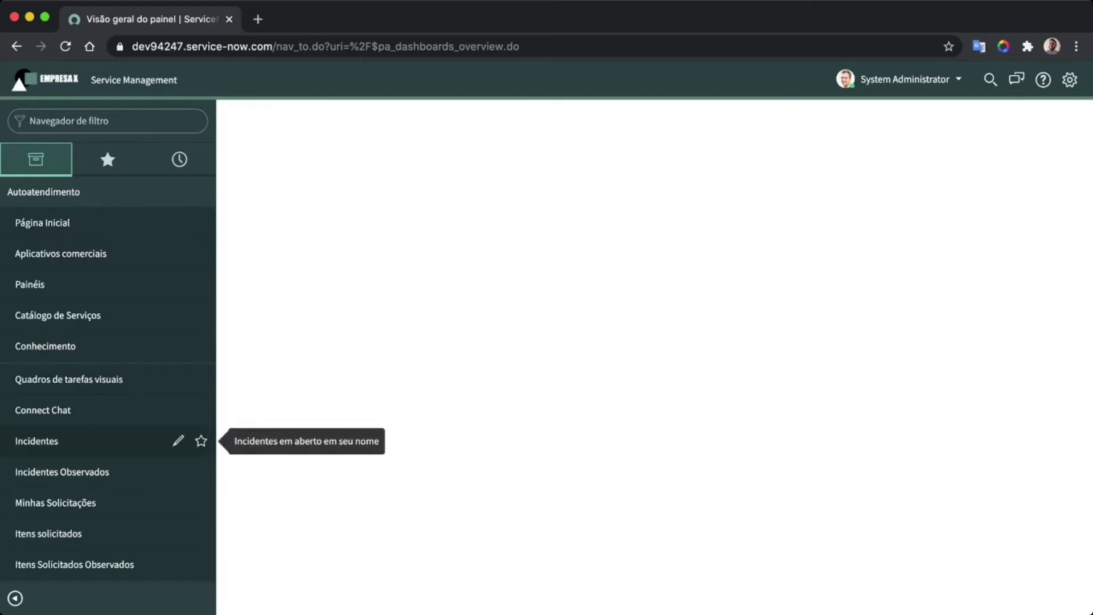
left_click(37, 440)
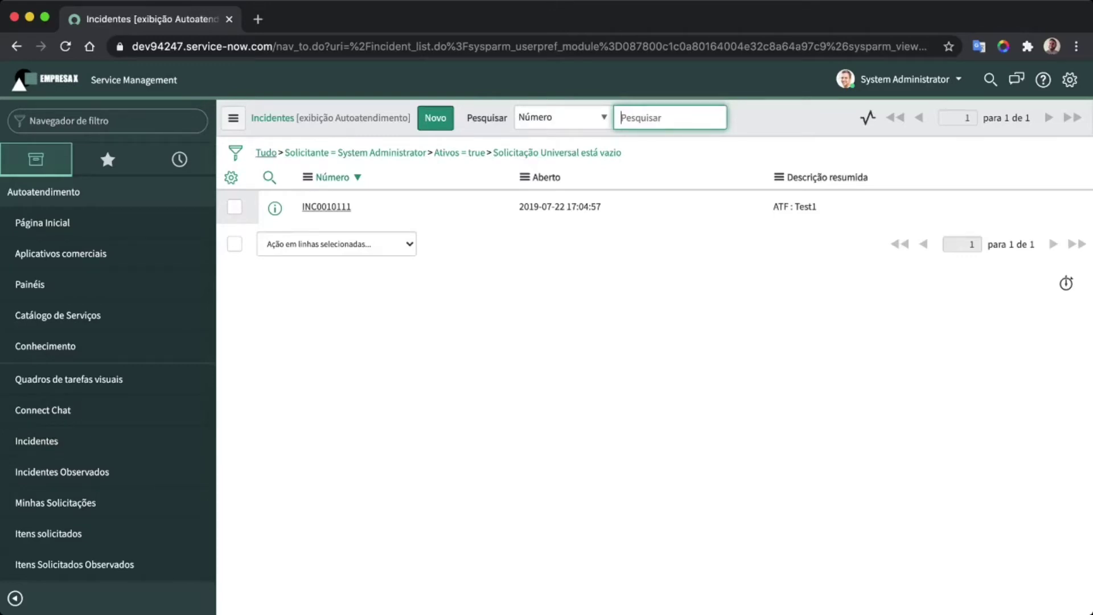
left_click(266, 152)
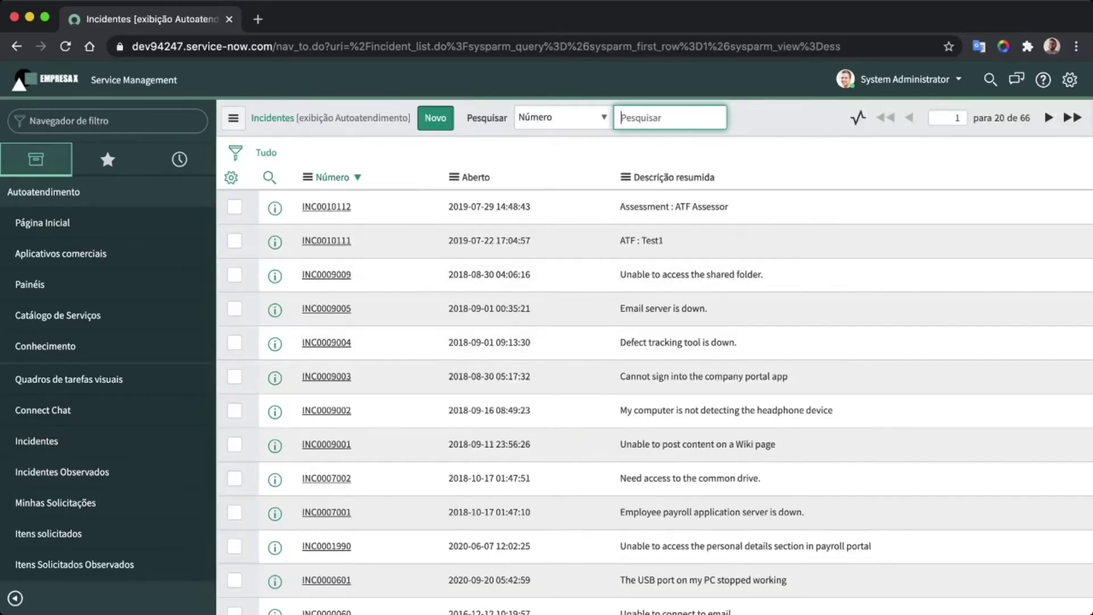
- Browse the full incident list and view the "ATF : Test1" incident record before returning to the list
scroll(654, 387, "down", 5)
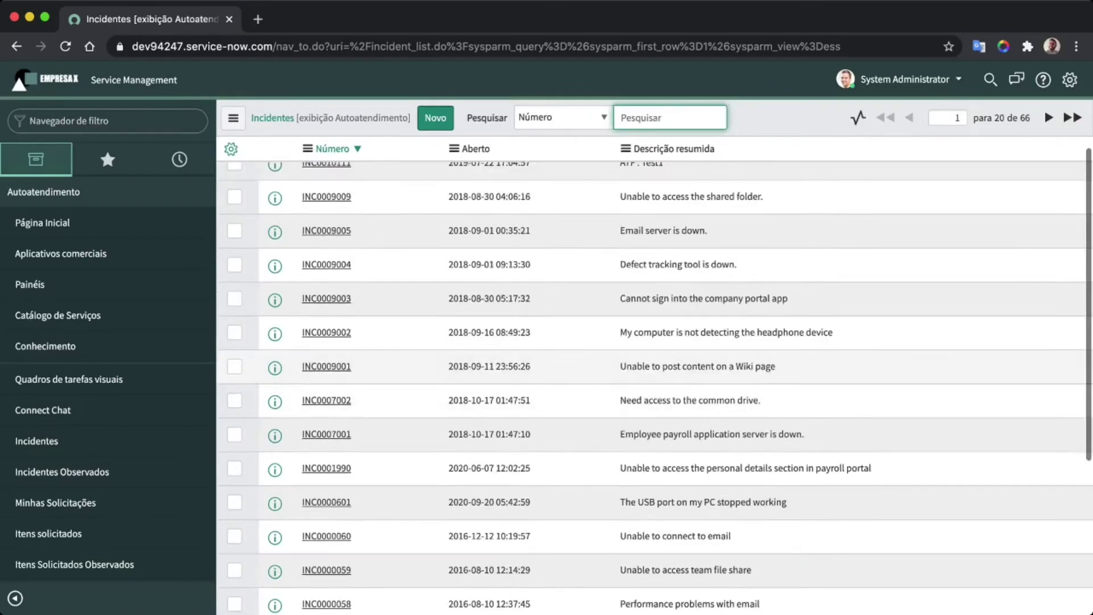
scroll(654, 387, "up", 5)
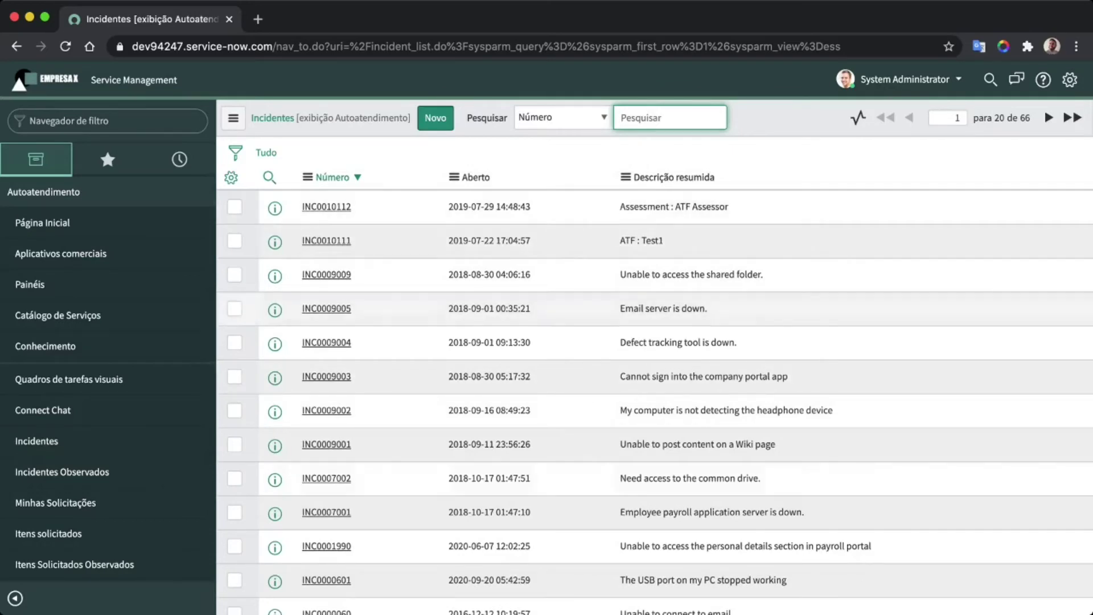
scroll(654, 376, "down", 4)
scroll(655, 376, "up", 4)
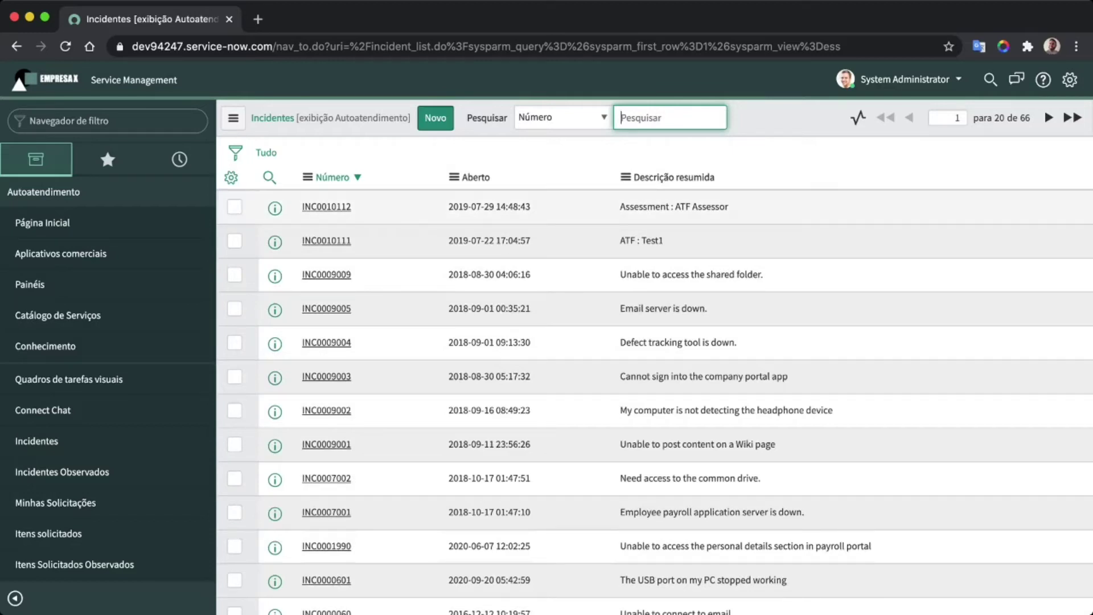
left_click(327, 241)
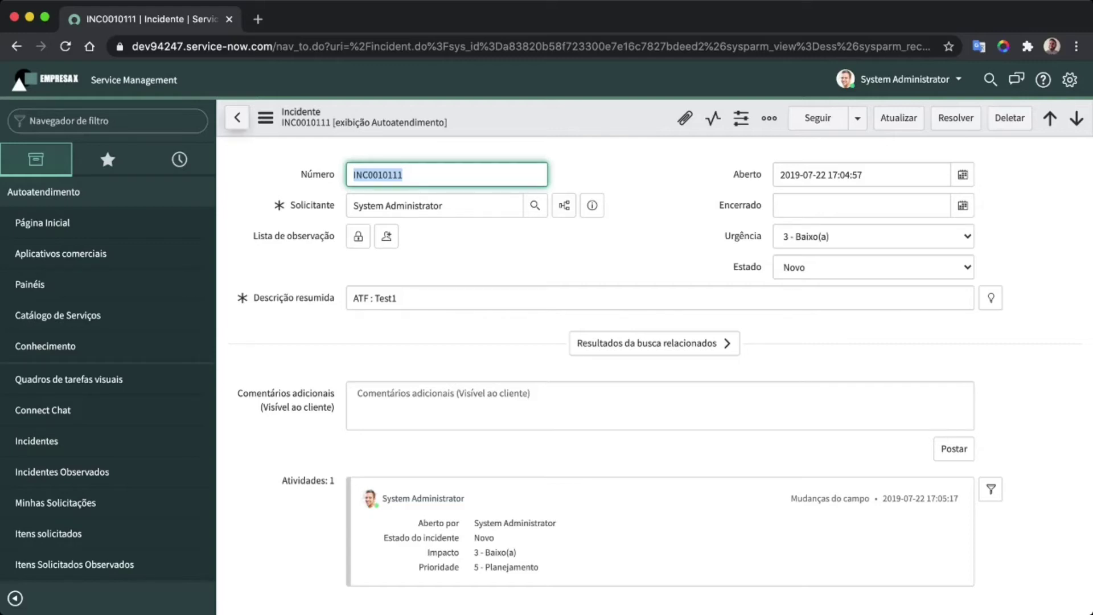
left_click(237, 118)
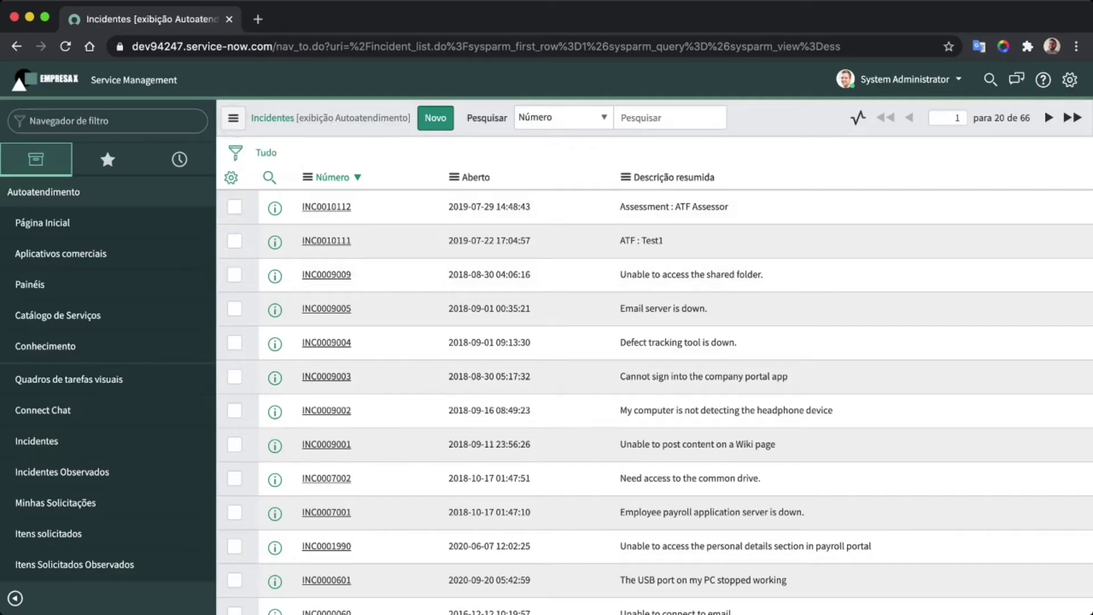
- Save the incident list as a favorite named "Incidentes - Novos" with a yellow star icon, and show the favorites
left_click(232, 118)
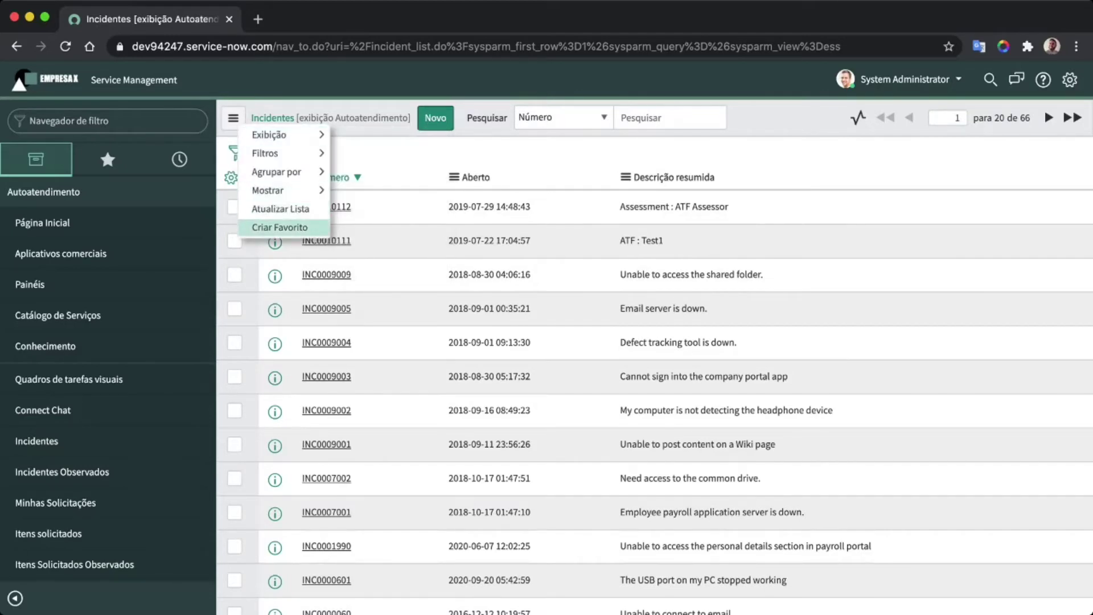
left_click(280, 227)
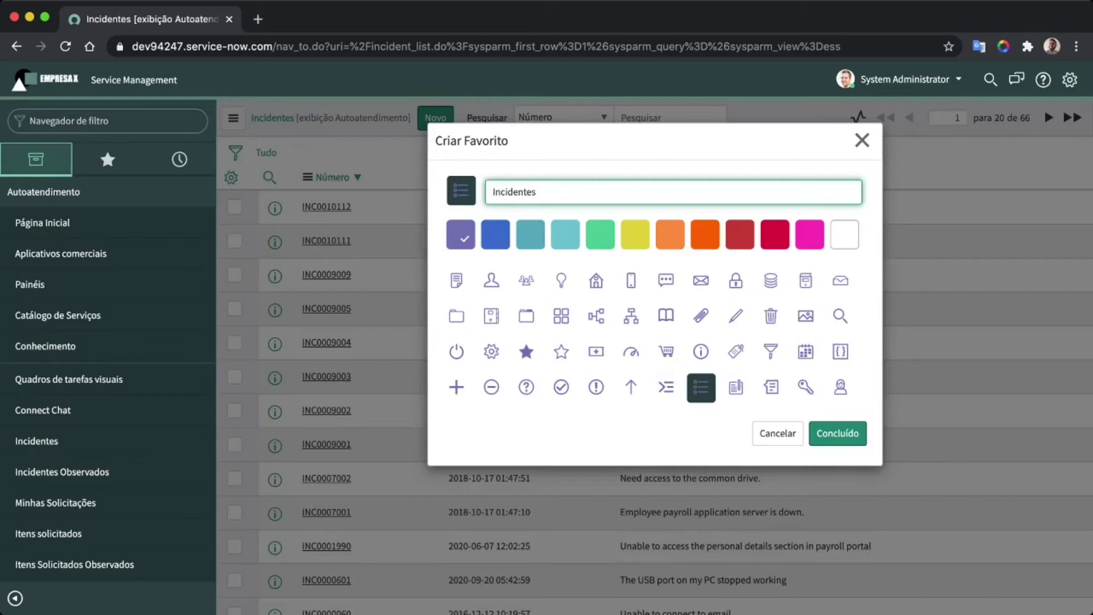
left_click(635, 233)
left_click(526, 352)
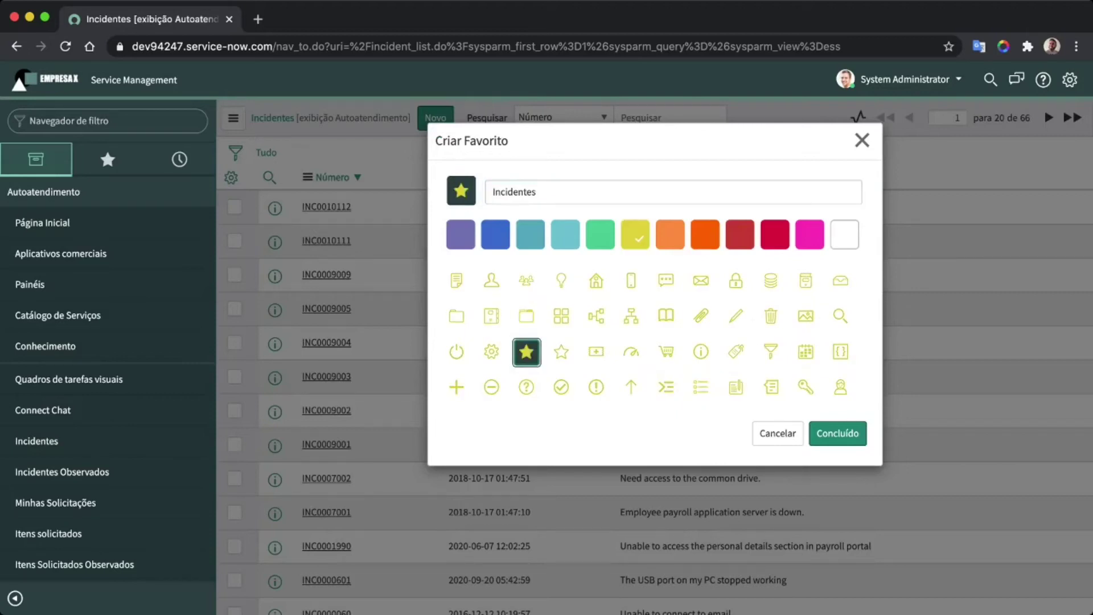
left_click(626, 192)
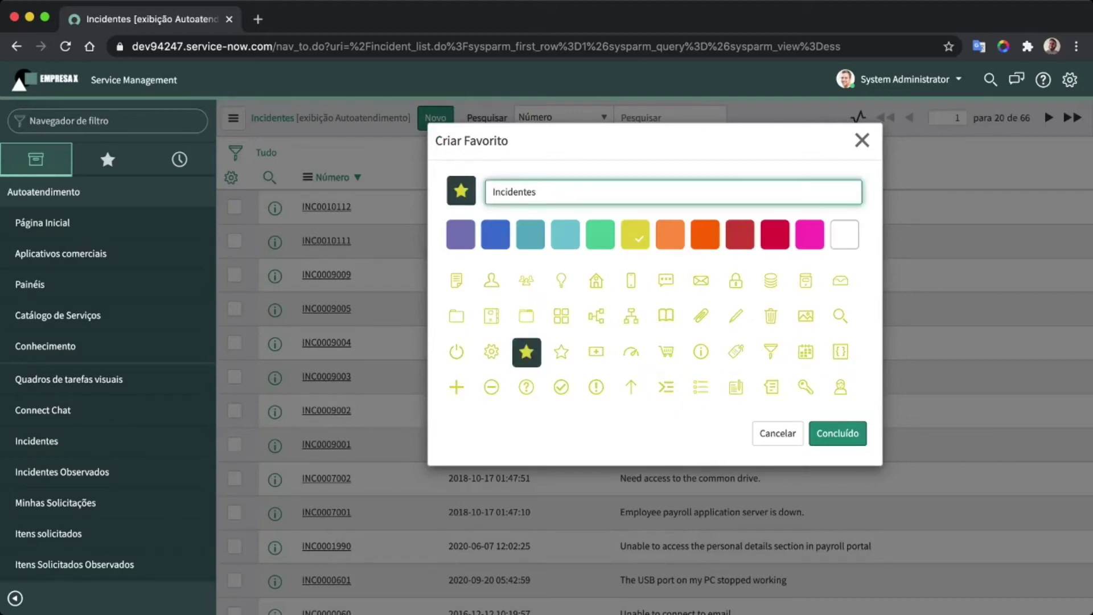
type("- Novos")
left_click(837, 433)
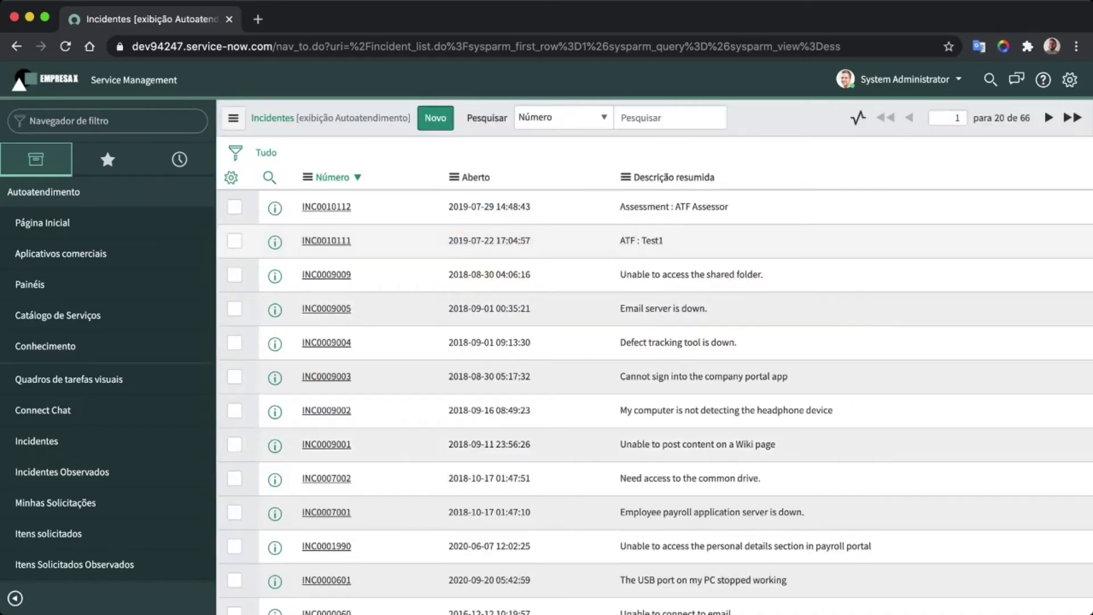
left_click(107, 159)
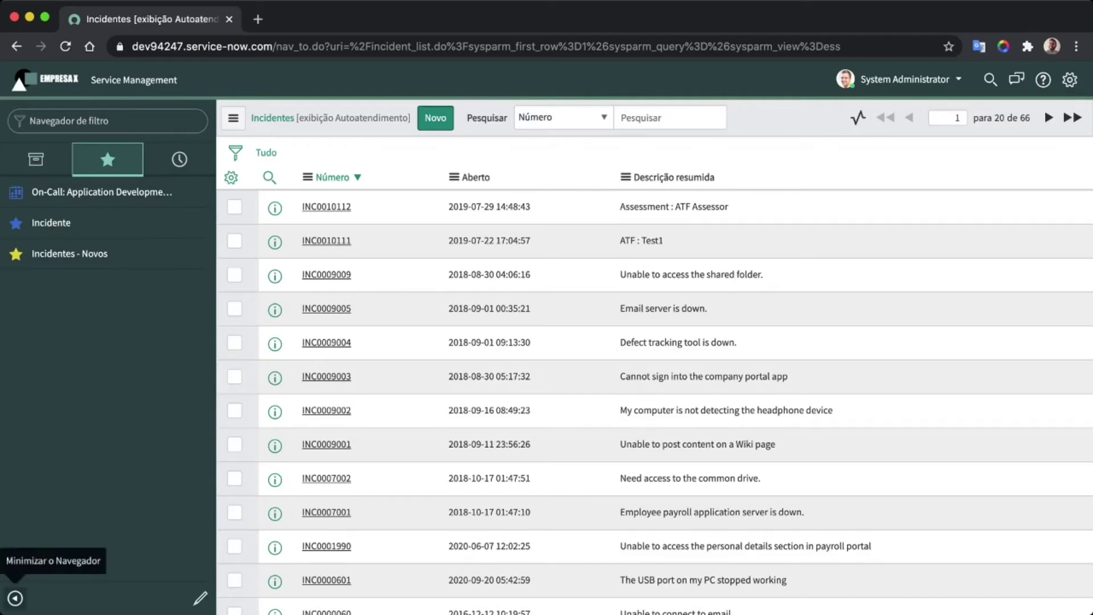
- Minimize the application navigator and restore it to full width, repeating the toggle
left_click(15, 598)
left_click(18, 598)
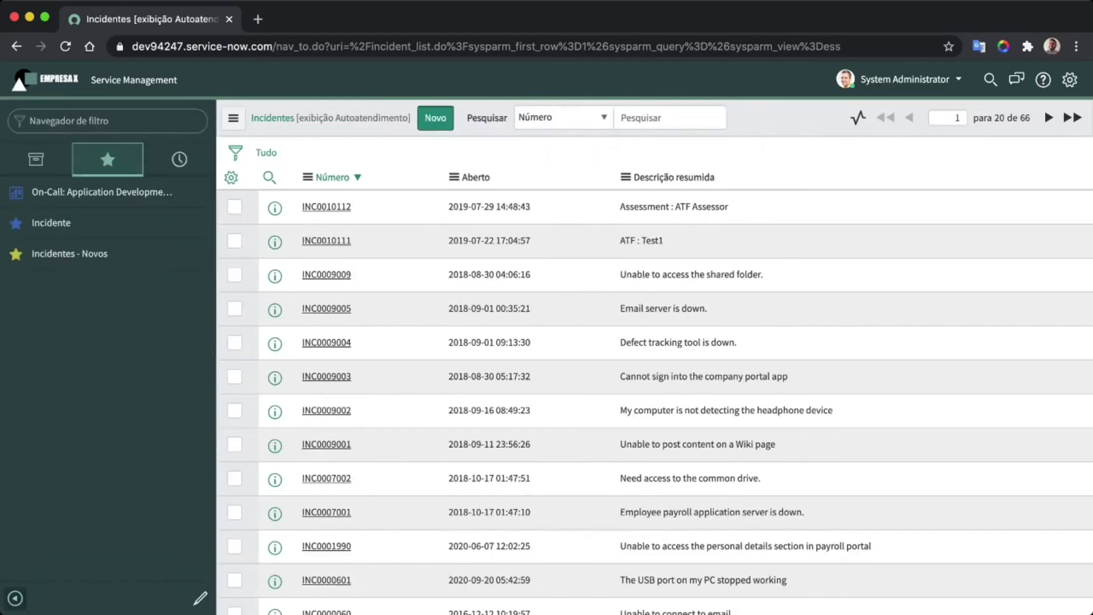
left_click(14, 597)
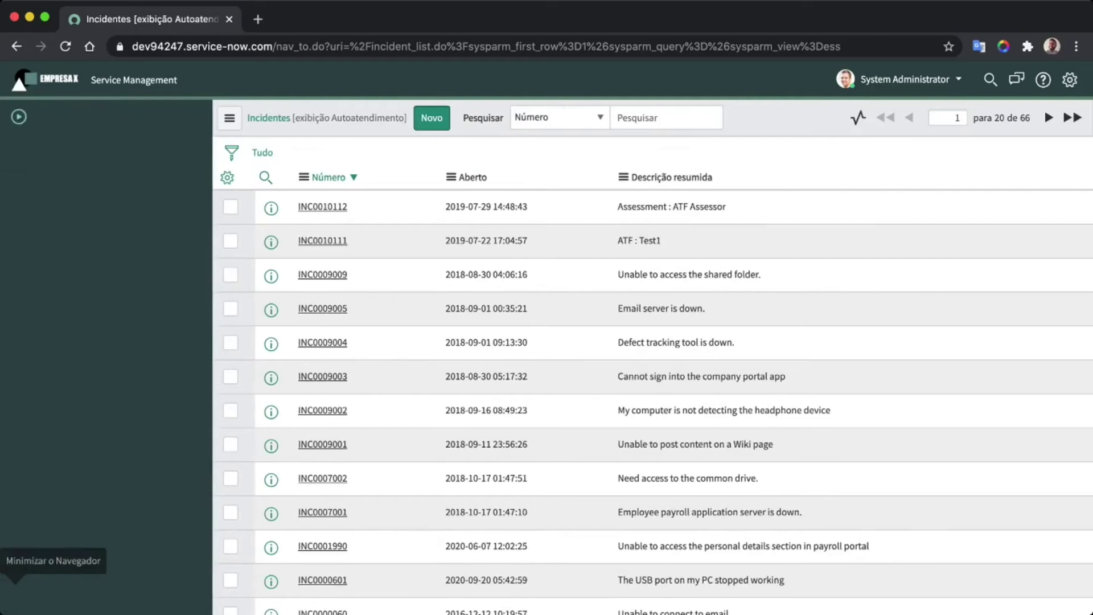
left_click(15, 598)
left_click(15, 598)
left_click(15, 597)
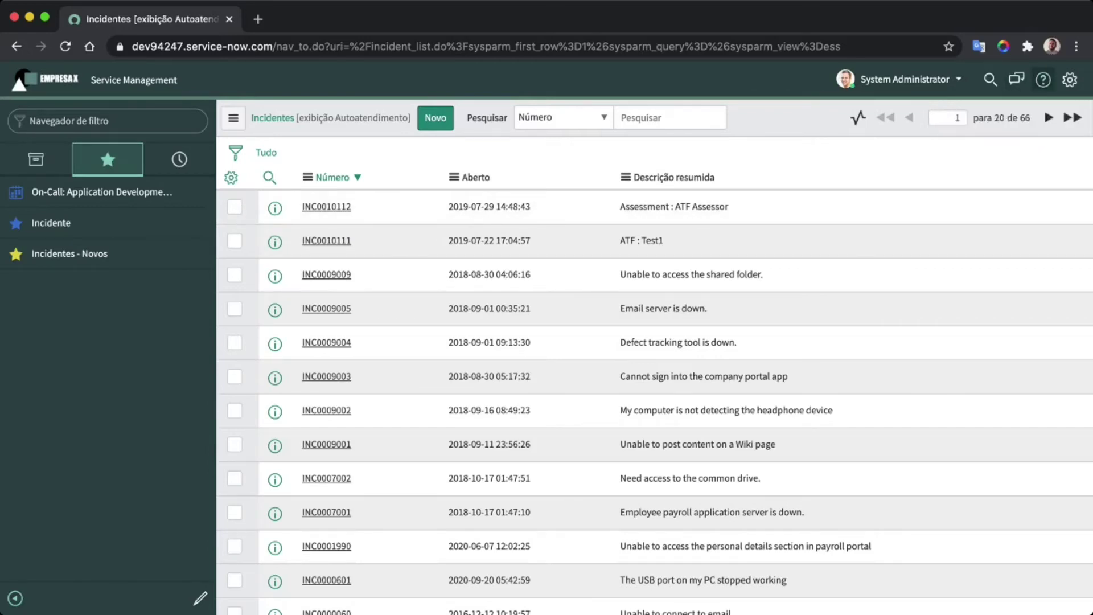
- View the help panel for the incident list and close it again
left_click(1043, 80)
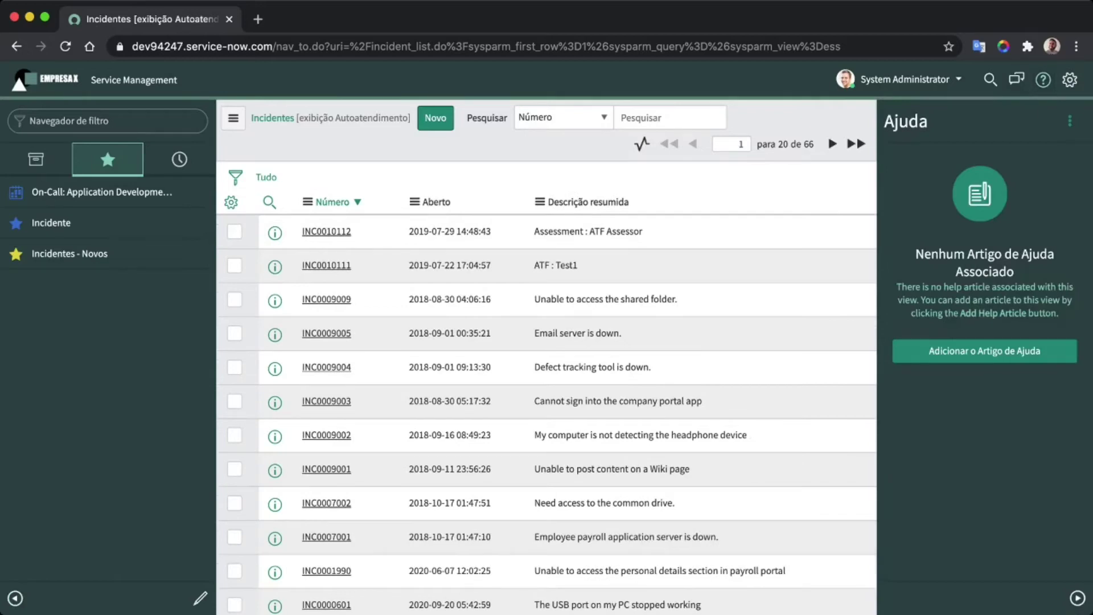
left_click(1043, 80)
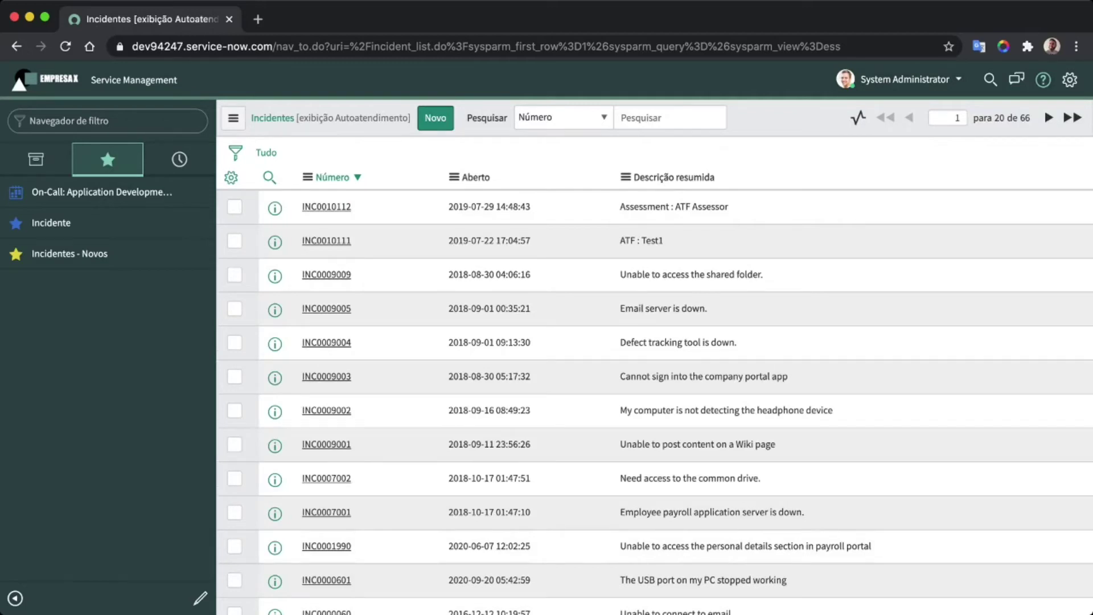
- Elevate the administrator's session privileges with the security_admin role
left_click(900, 80)
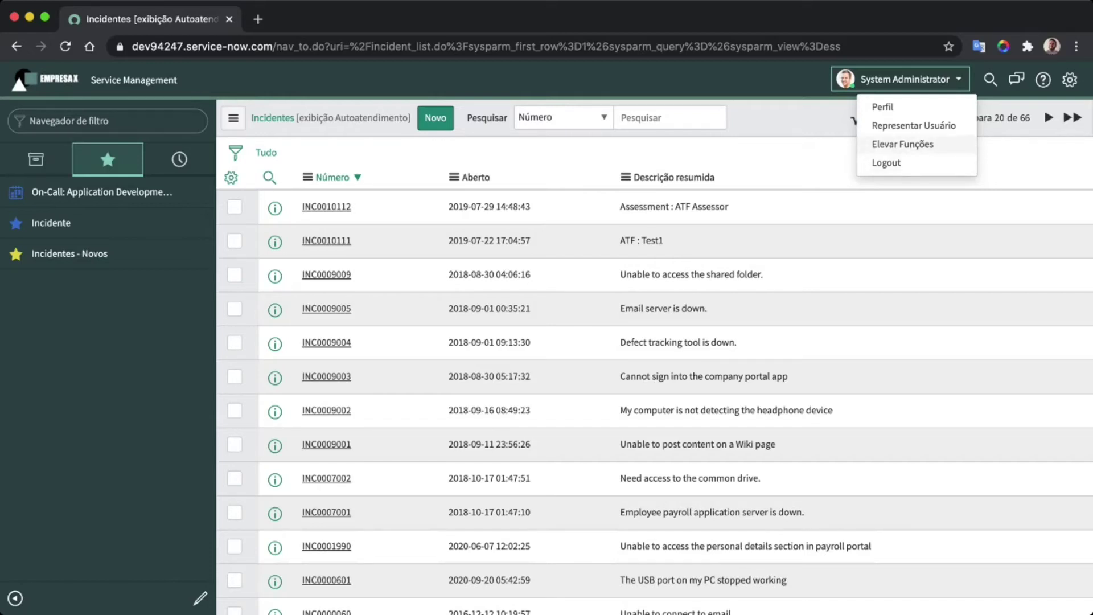
left_click(902, 144)
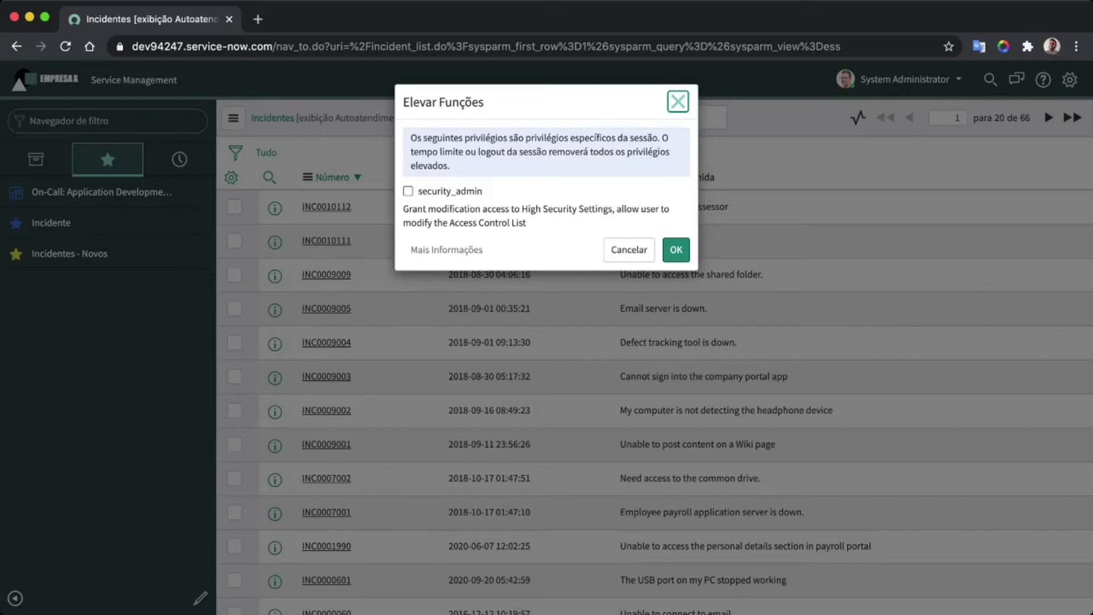
left_click(408, 191)
left_click(676, 249)
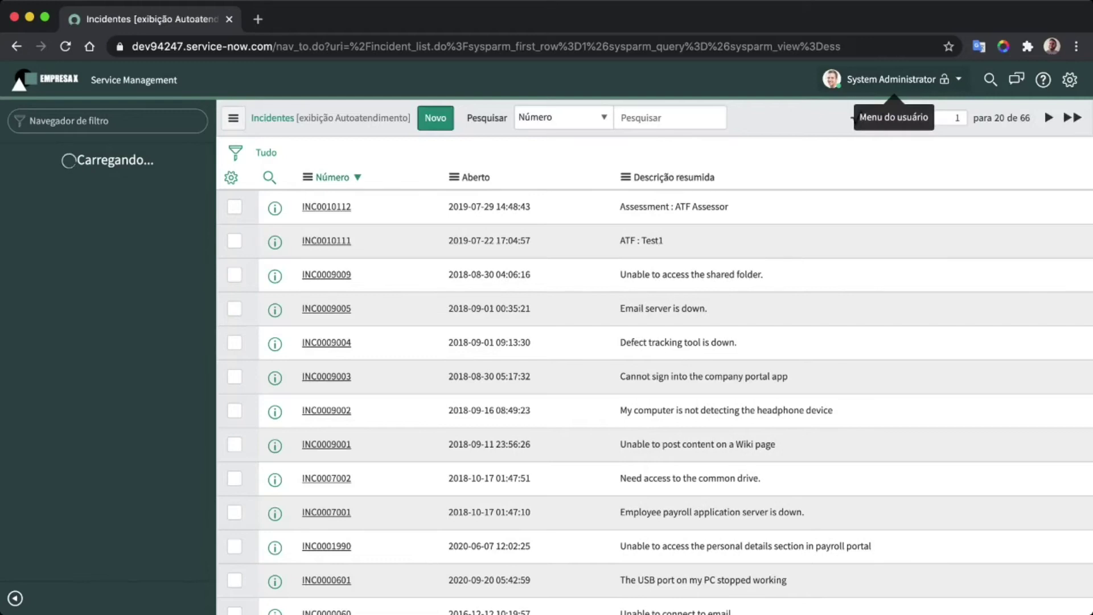
- Remove the elevated security_admin role from the administrator's current session
left_click(893, 79)
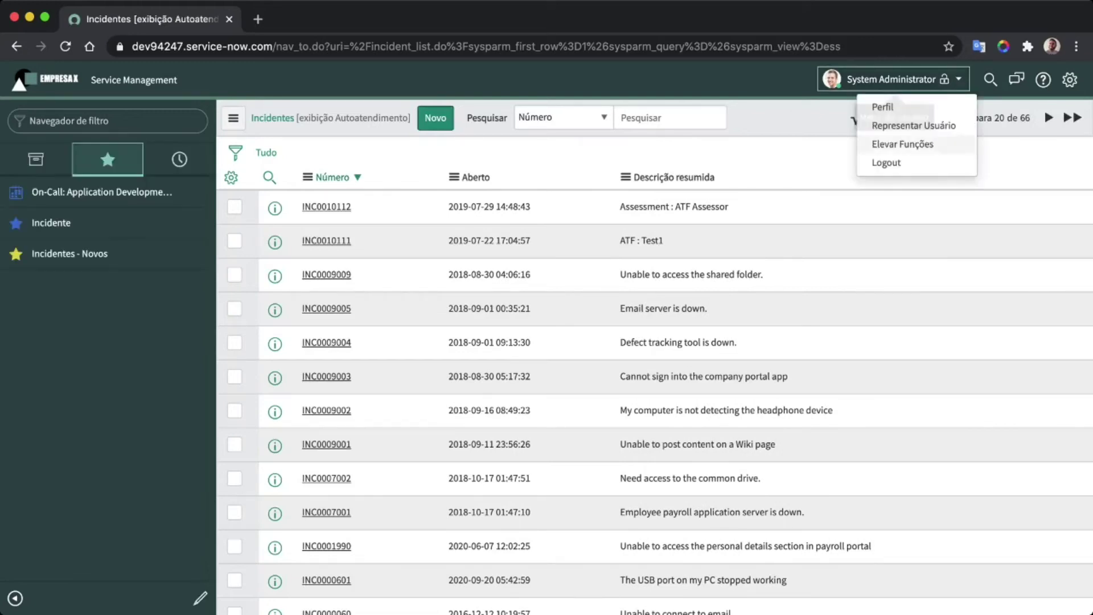
left_click(902, 144)
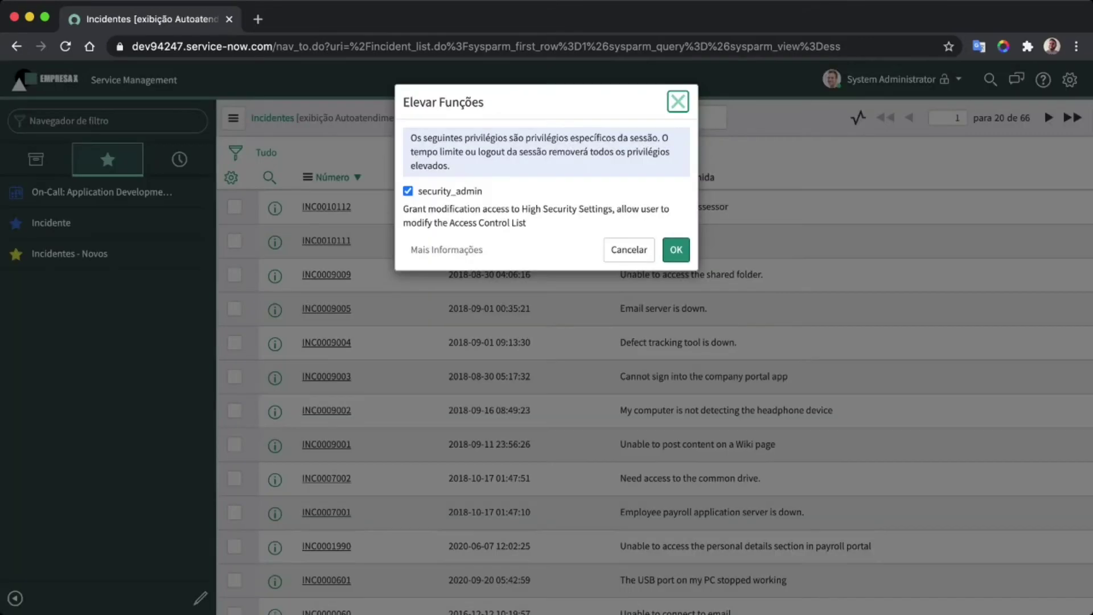
left_click(407, 191)
left_click(676, 250)
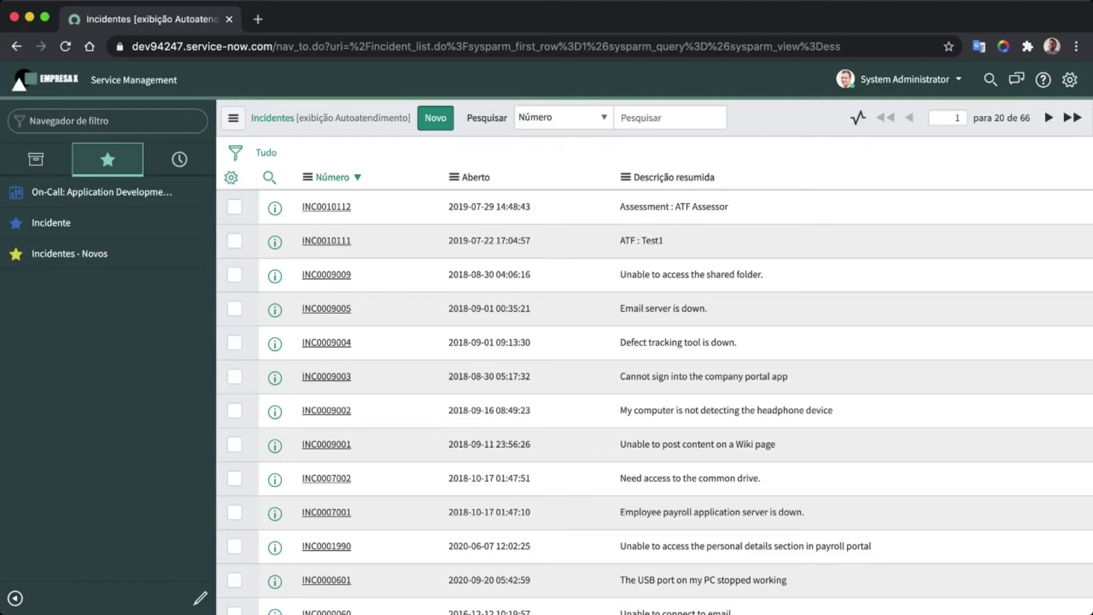
- Impersonate the first user offered in the user search list
left_click(905, 79)
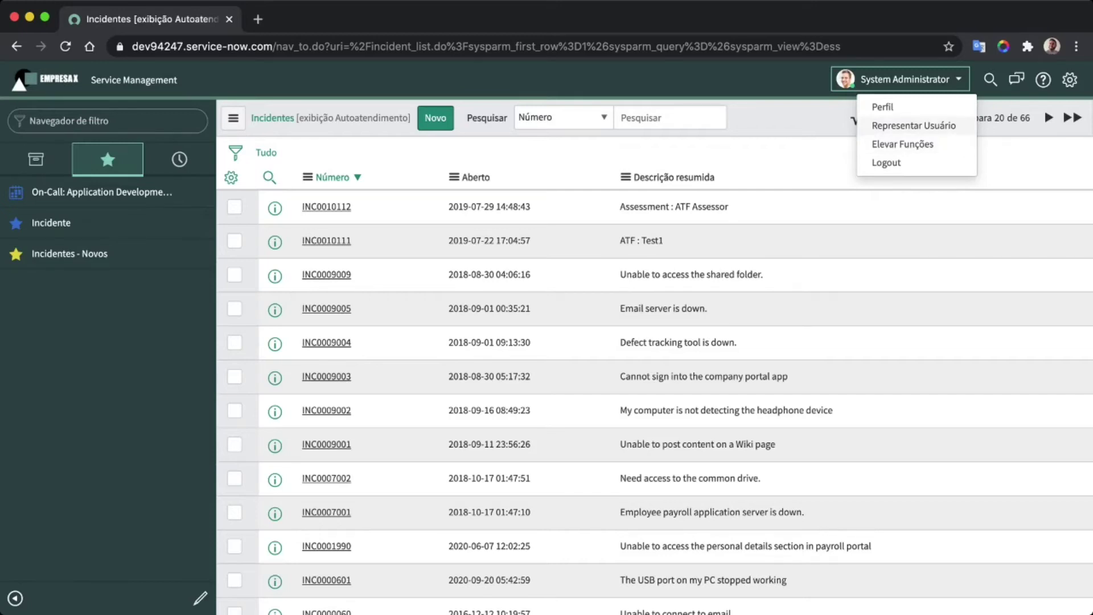
left_click(913, 125)
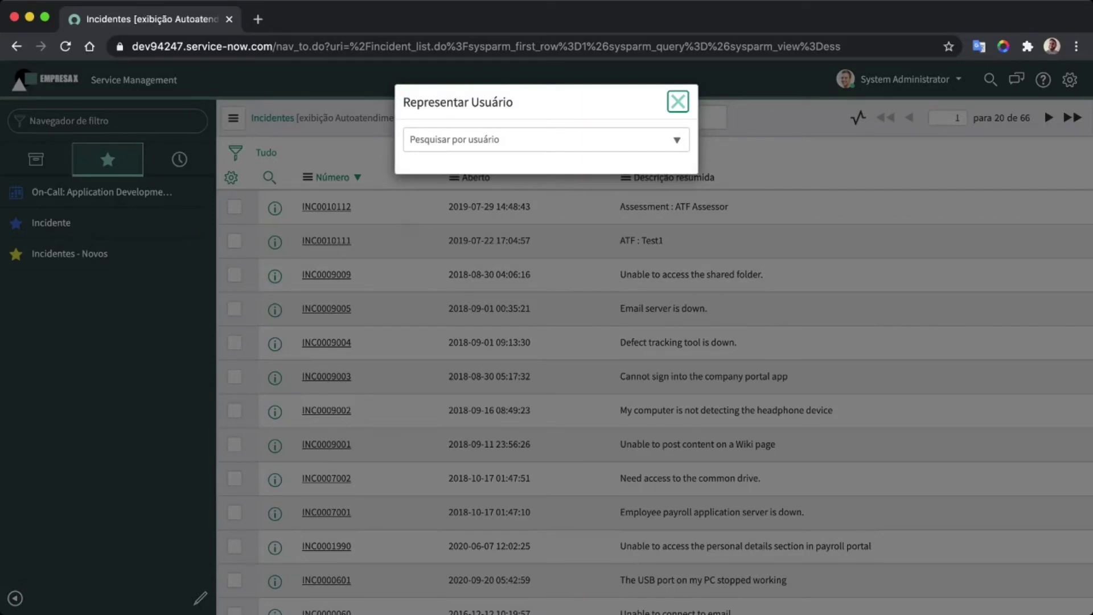
left_click(545, 140)
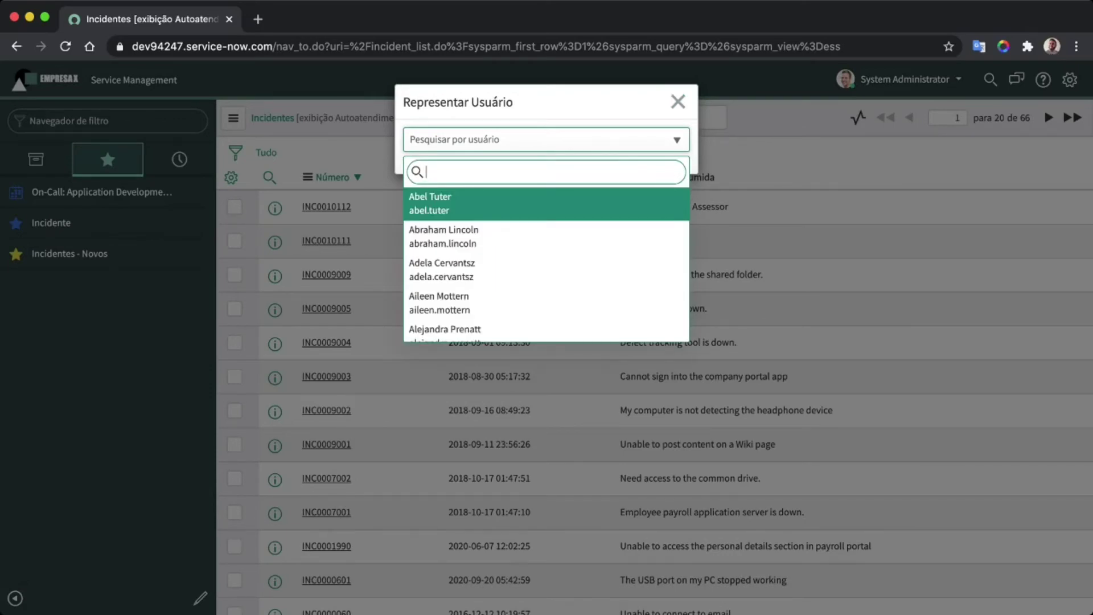
key("Return")
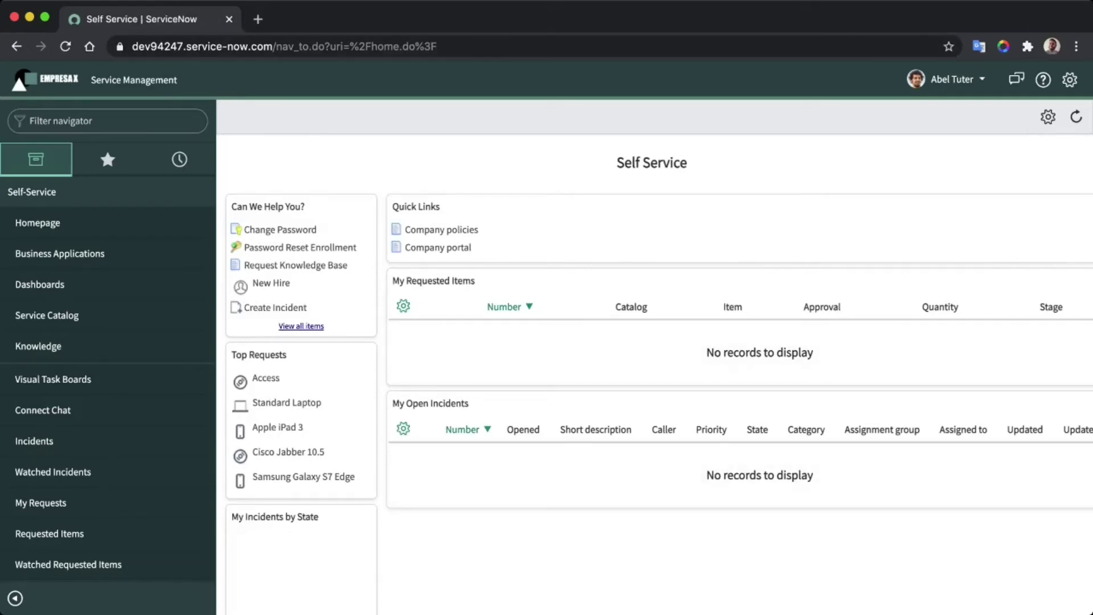
- Switch the impersonated session back to the System Administrator account from the recent impersonations
left_click(948, 79)
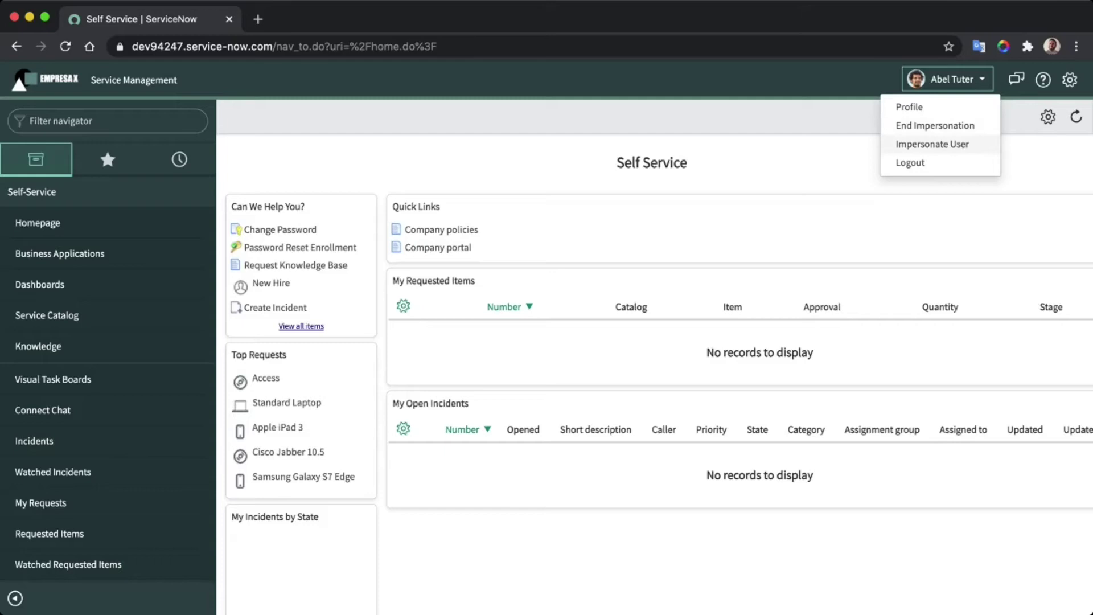
left_click(931, 144)
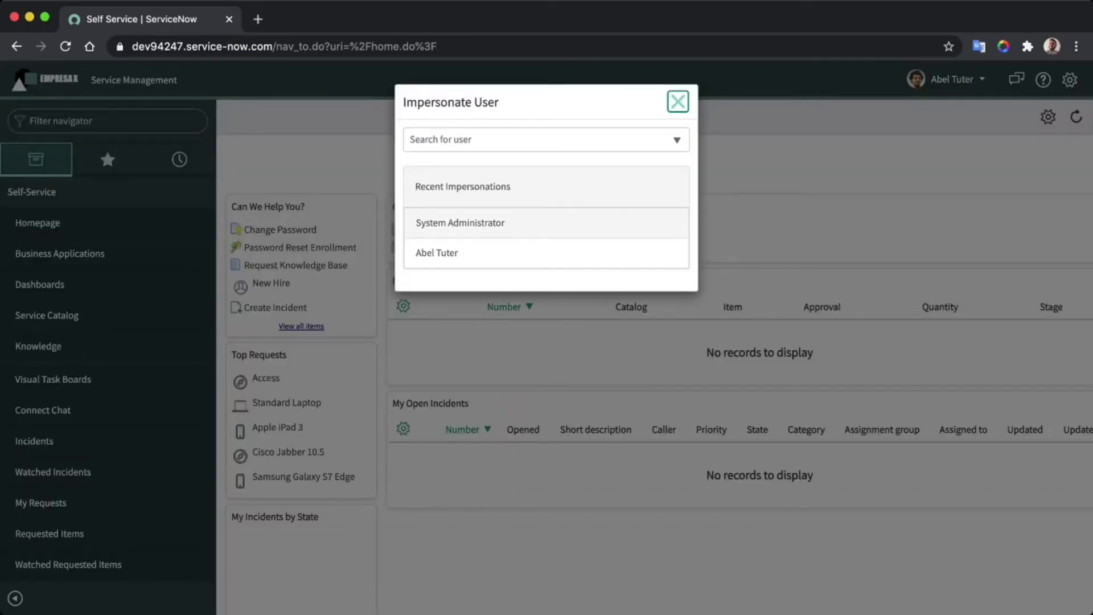
left_click(460, 222)
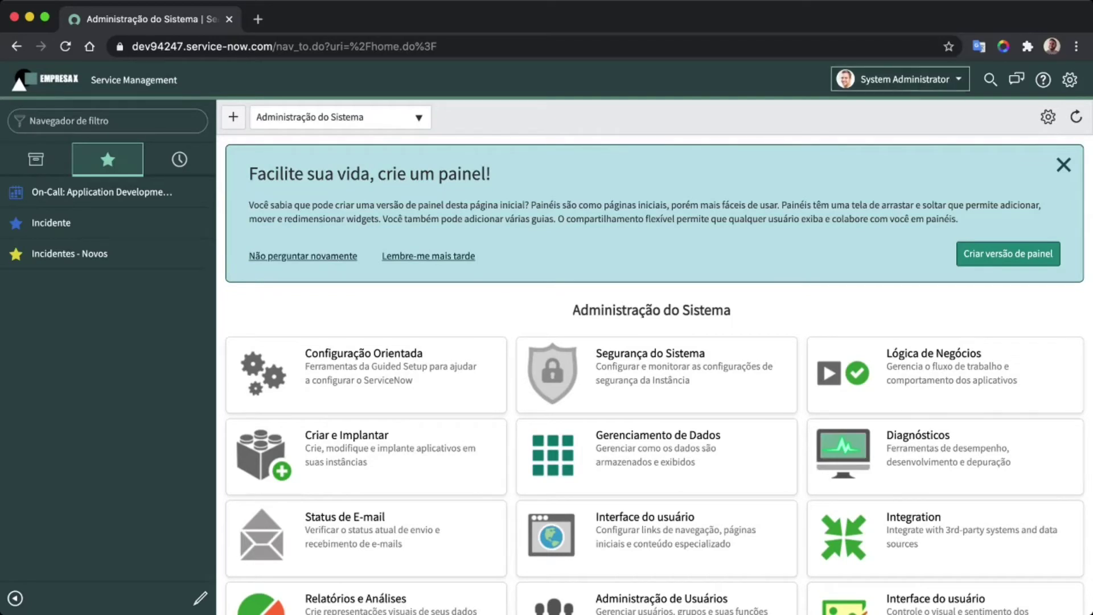
- View the profile record of the System Administrator account
left_click(899, 79)
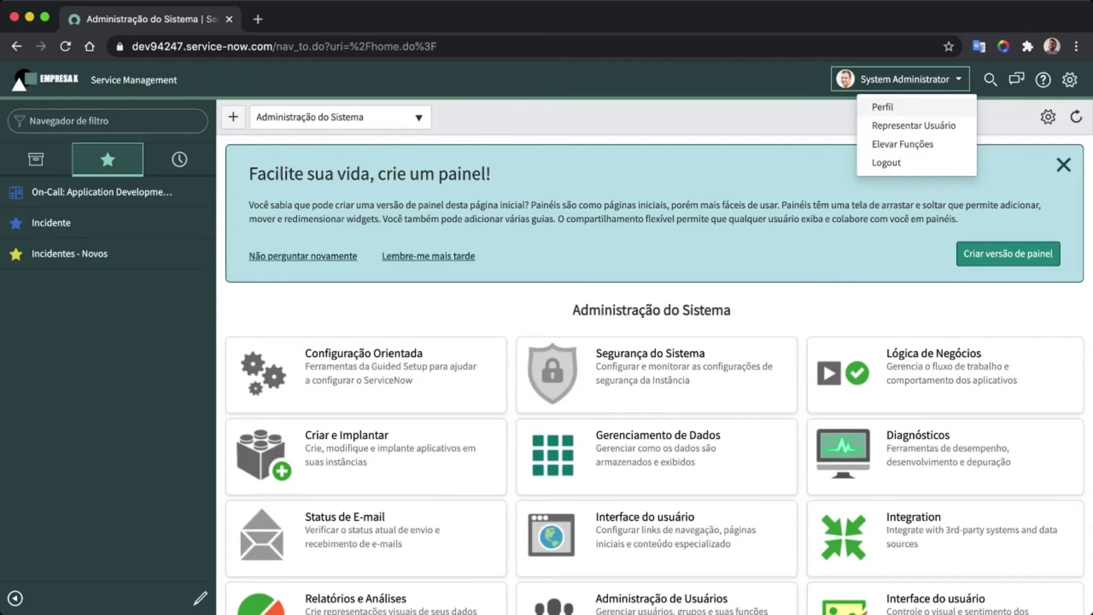
left_click(883, 107)
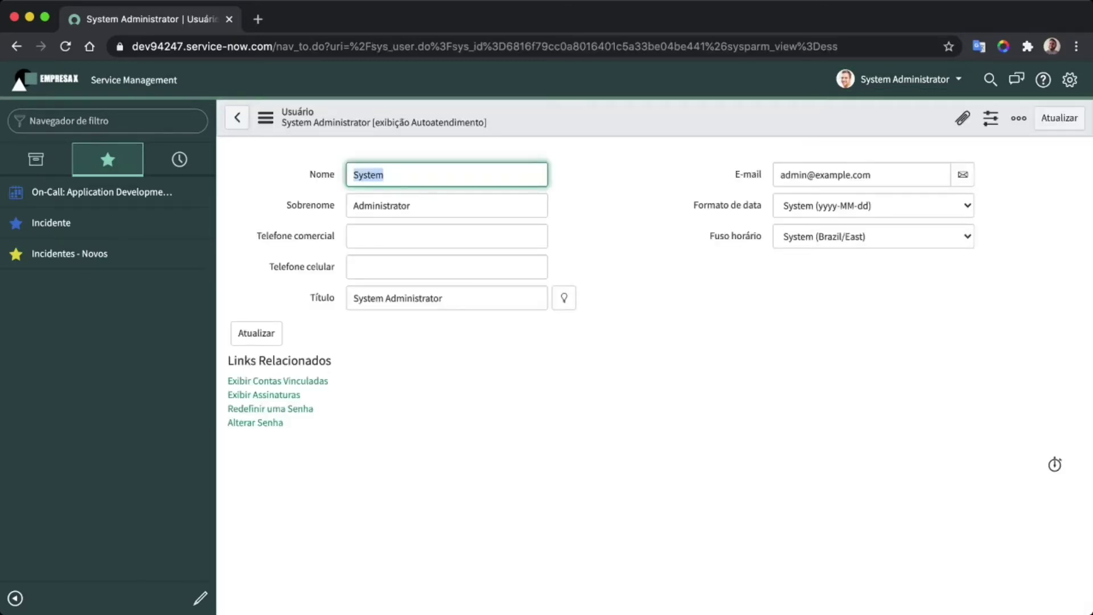
left_click(446, 236)
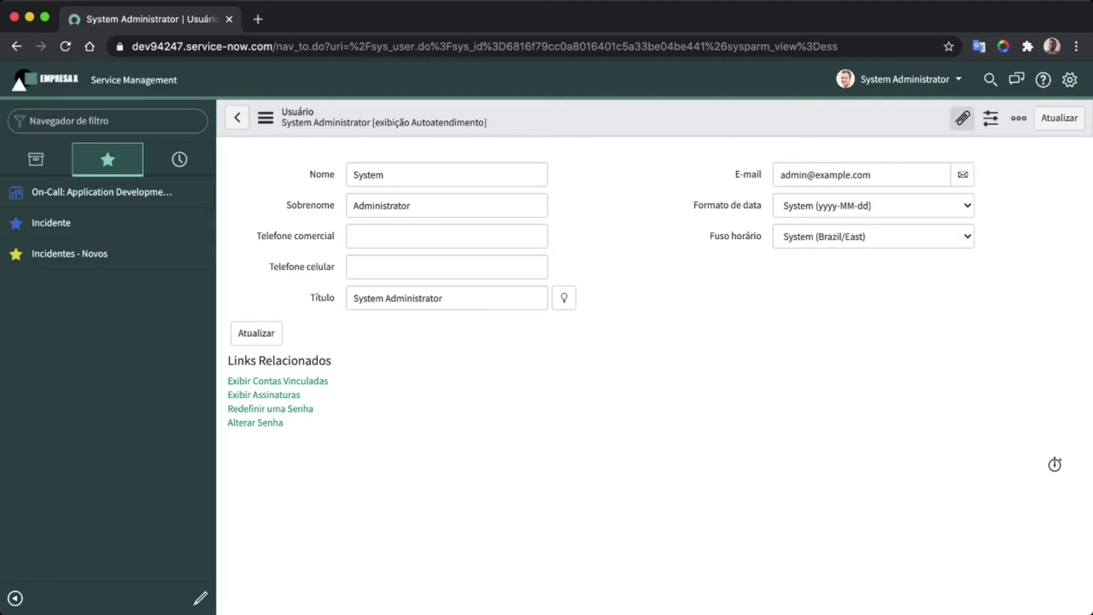
- Search the whole instance for "incidentes" with the global search
left_click(990, 80)
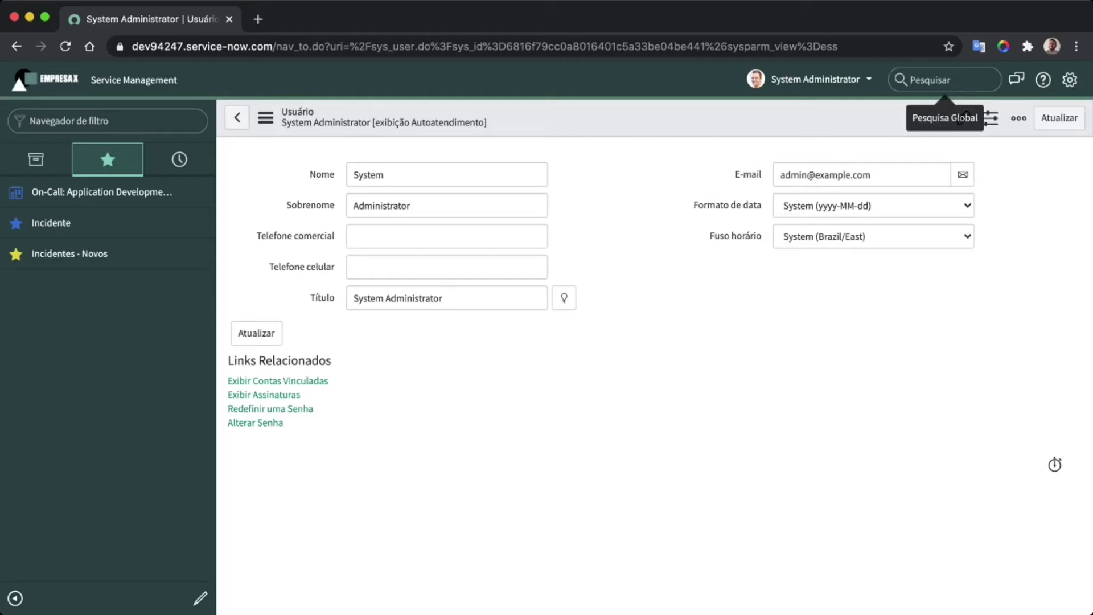
type("incidentes")
key("Return")
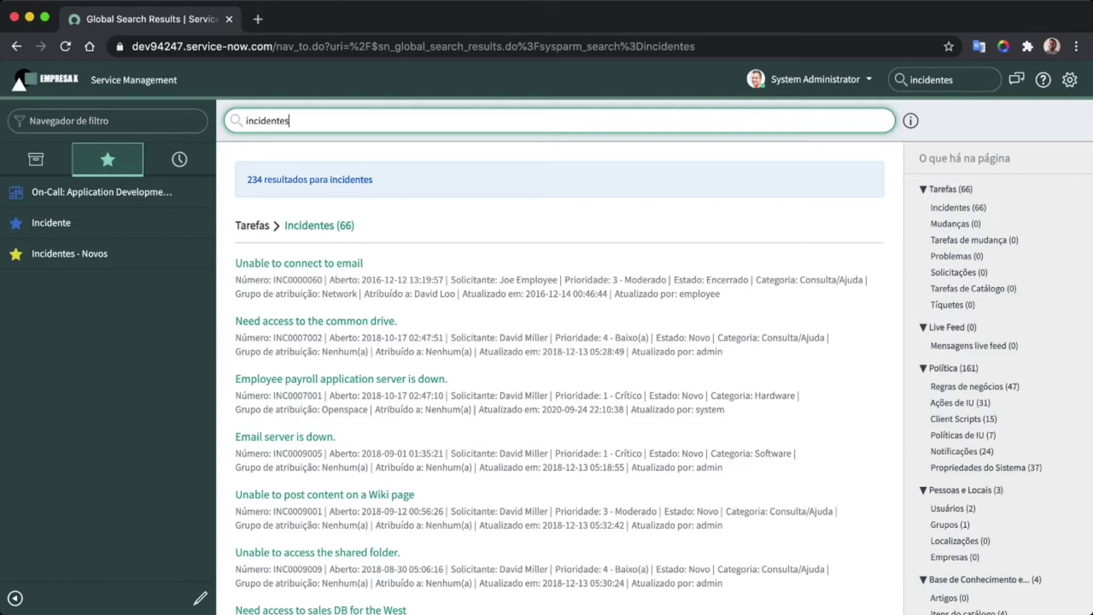
- Examine the grouped global search results for "incidentes", from the task categories through the business rules
scroll(569, 378, "down", 1)
scroll(568, 377, "up", 1)
scroll(568, 378, "down", 10)
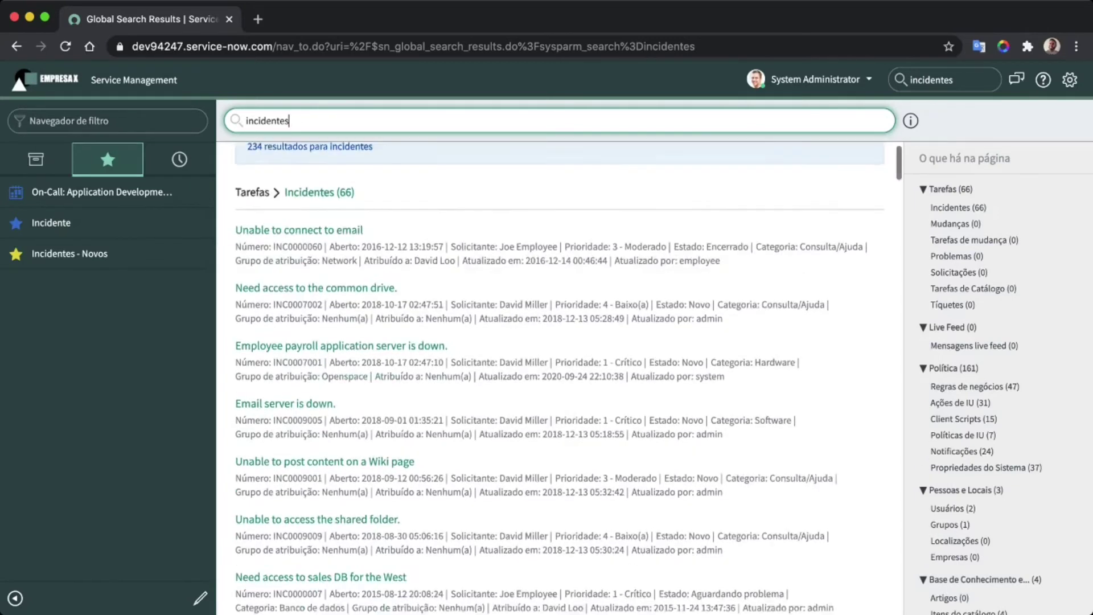
scroll(559, 378, "down", 6)
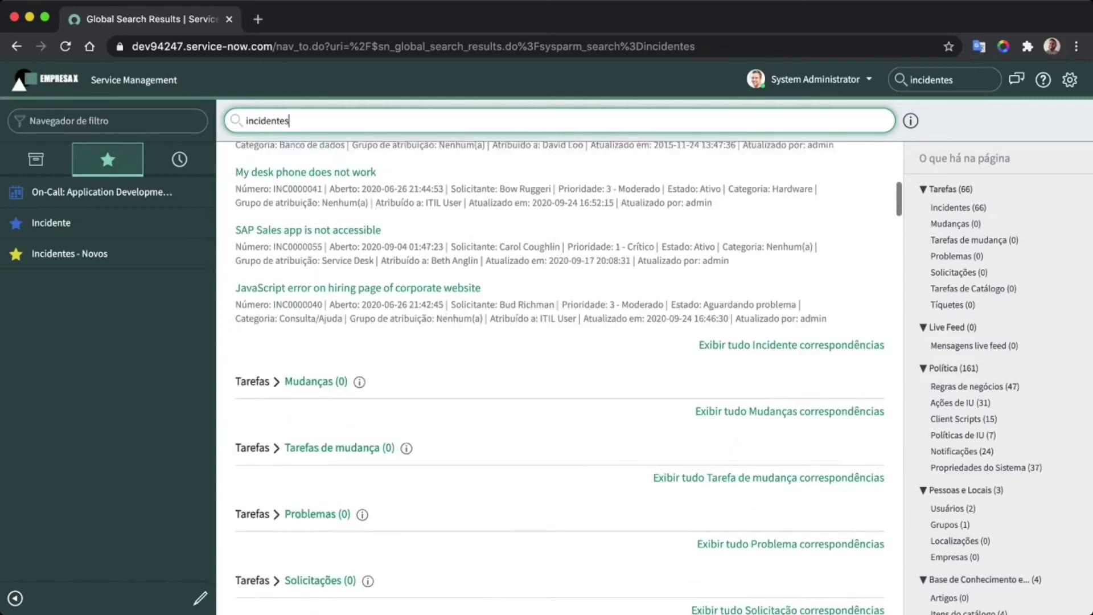
scroll(559, 378, "down", 6)
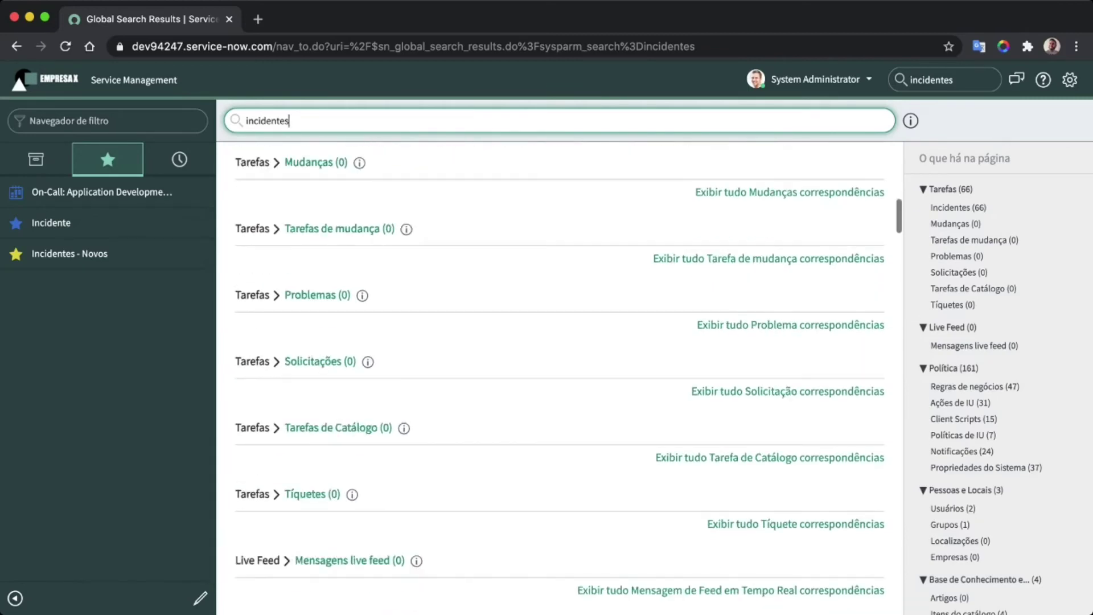
scroll(559, 378, "up", 6)
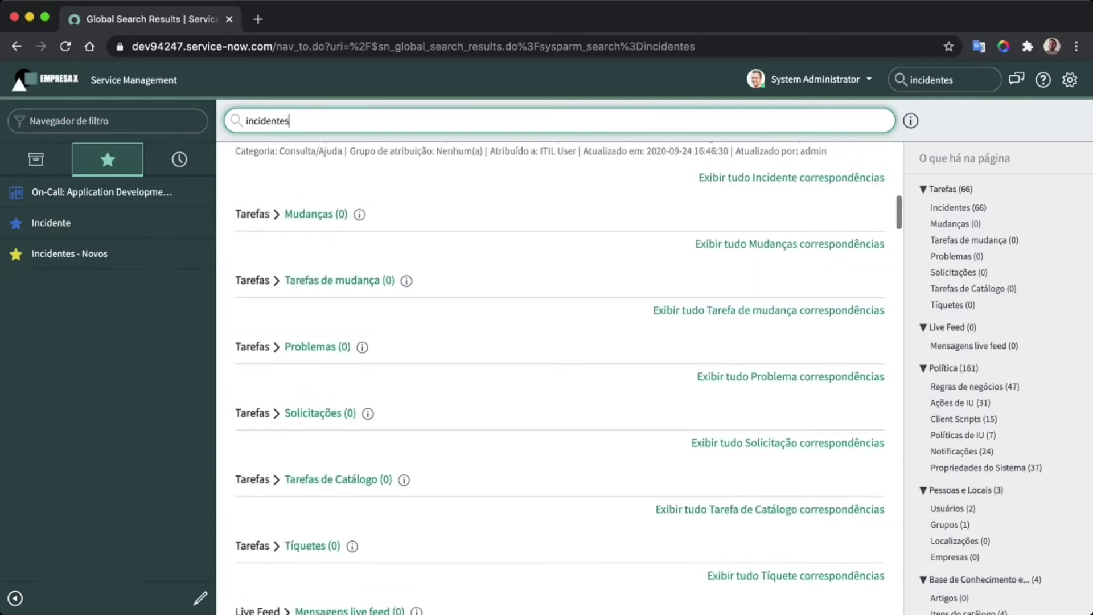
scroll(559, 378, "down", 7)
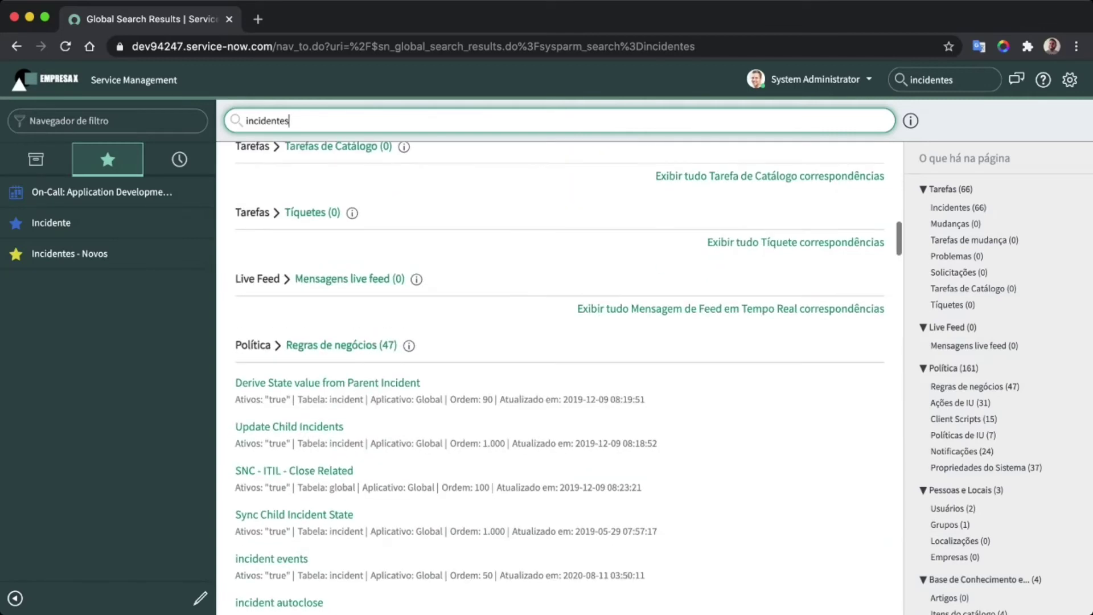
scroll(559, 378, "down", 1)
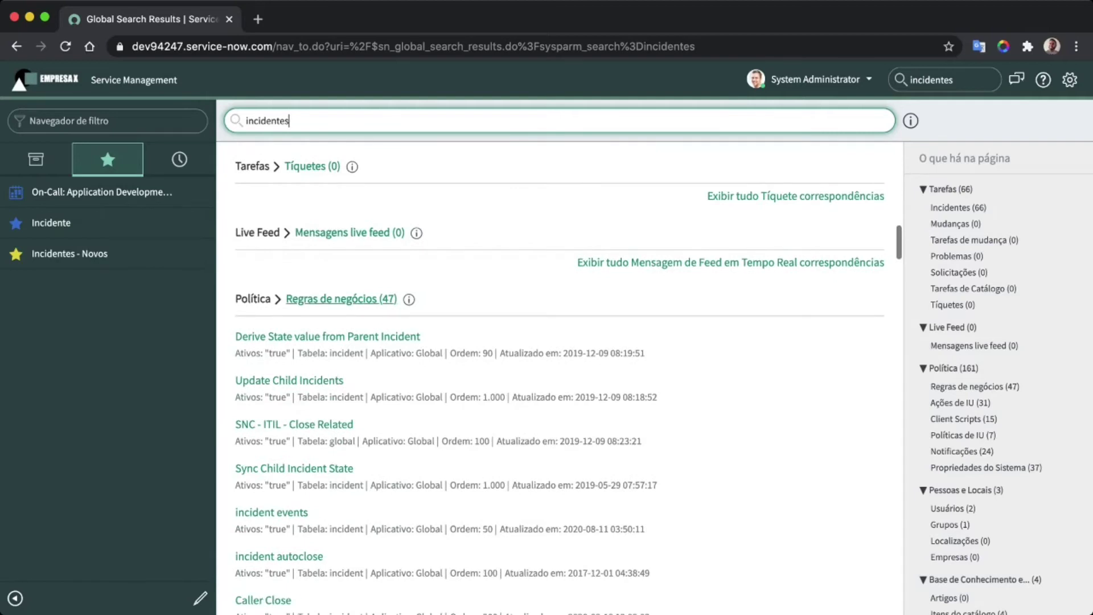
scroll(559, 378, "down", 2)
scroll(559, 378, "up", 20)
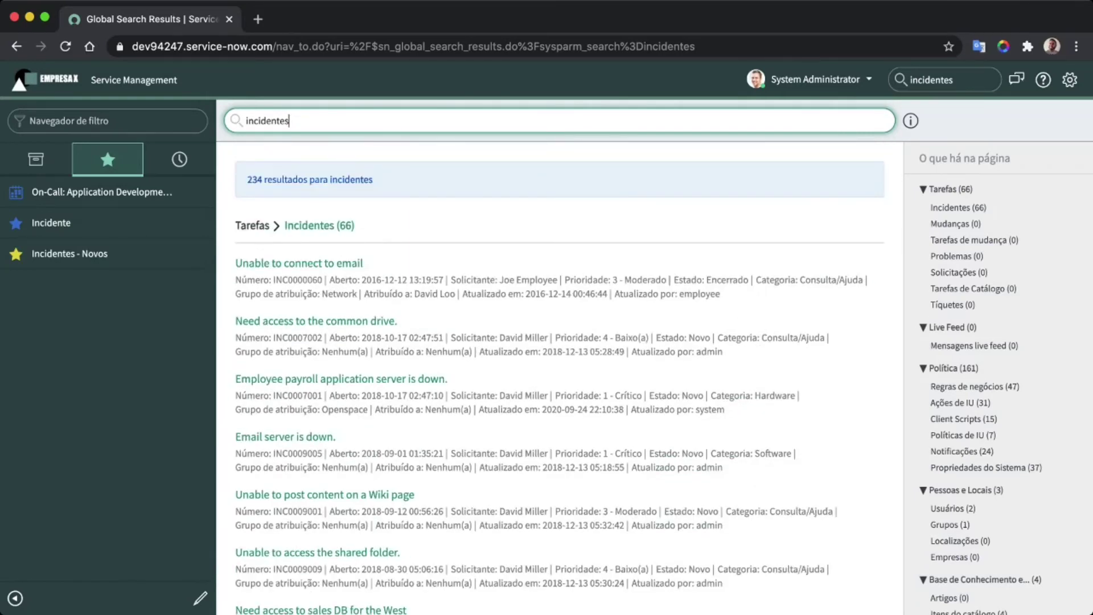
- Run a global search for the incident number "inc000001"
key("super+a")
type("inc0000")
key("BackSpace")
type("001")
key("Return")
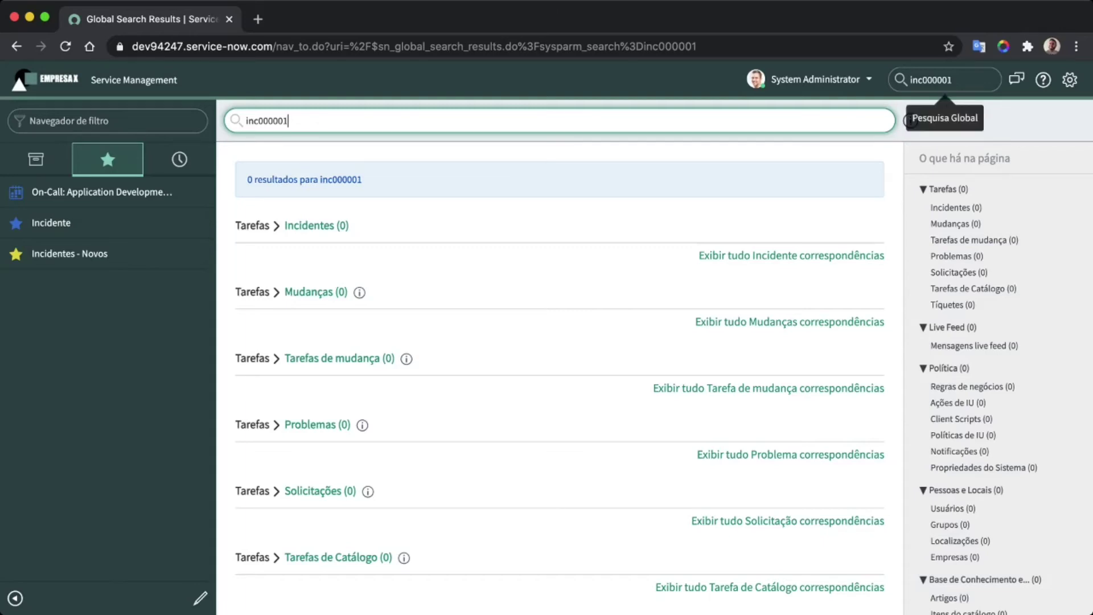
- Clear the search term from the global search field in the header
left_click(952, 80)
key("BackSpace")
key("BackSpace")
key("BackSpace")
key("BackSpace")
key("BackSpace")
key("BackSpace")
key("BackSpace")
key("BackSpace")
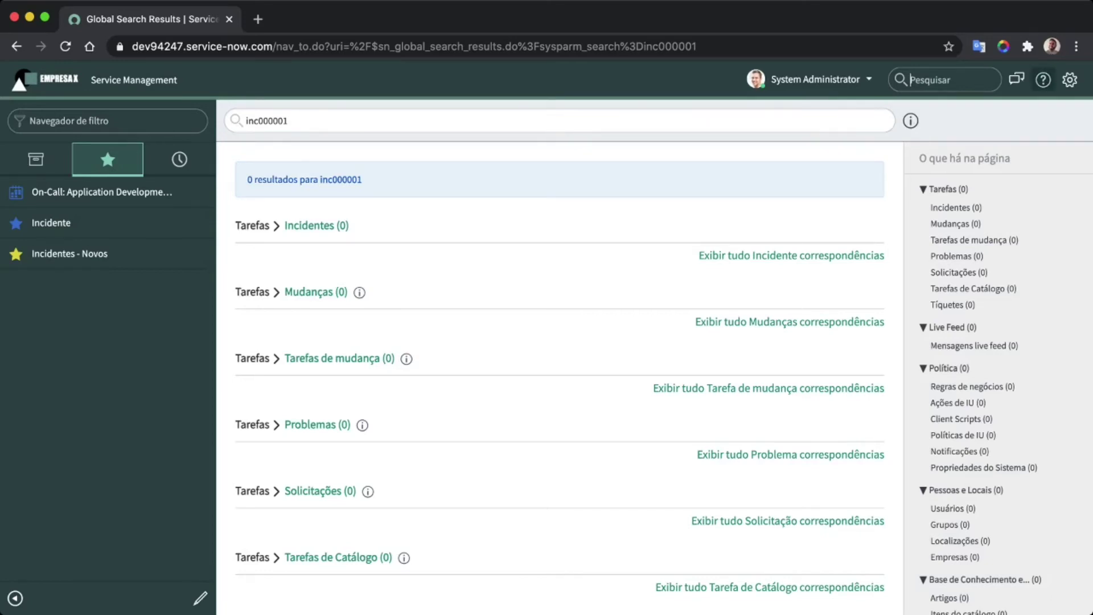
- Open the product documentation search from the help panel, review its results and return to the instance
left_click(1043, 79)
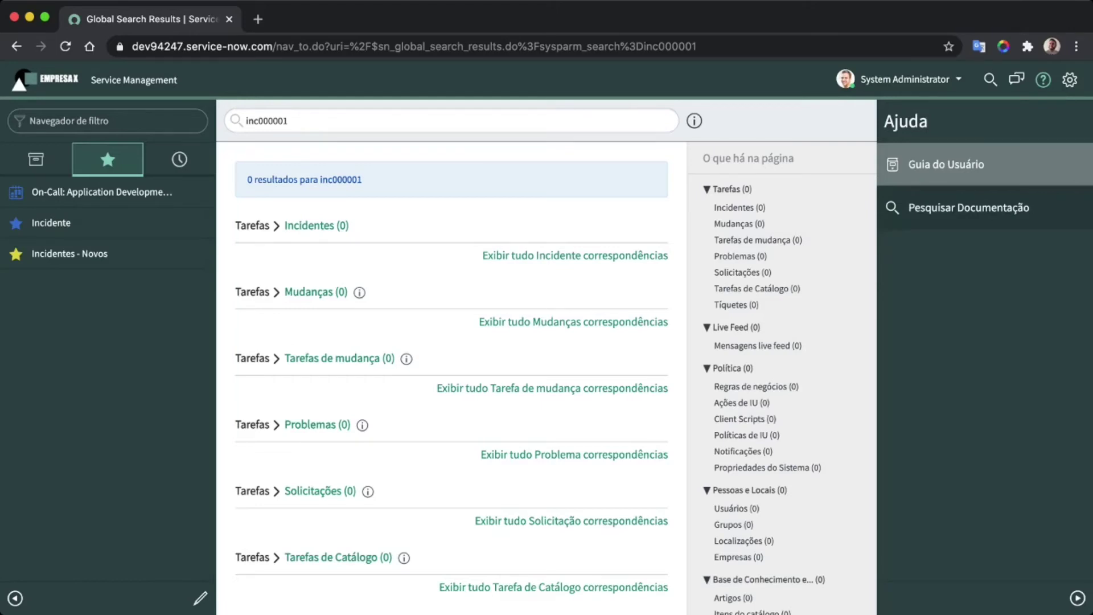
left_click(968, 208)
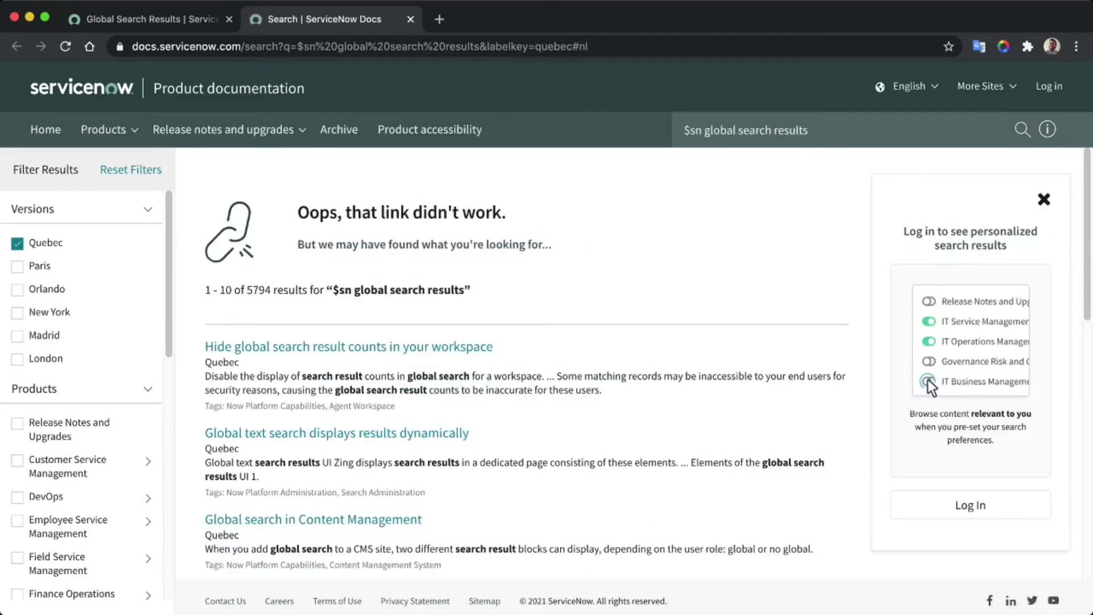
scroll(526, 365, "down", 3)
scroll(526, 364, "up", 3)
scroll(526, 364, "down", 3)
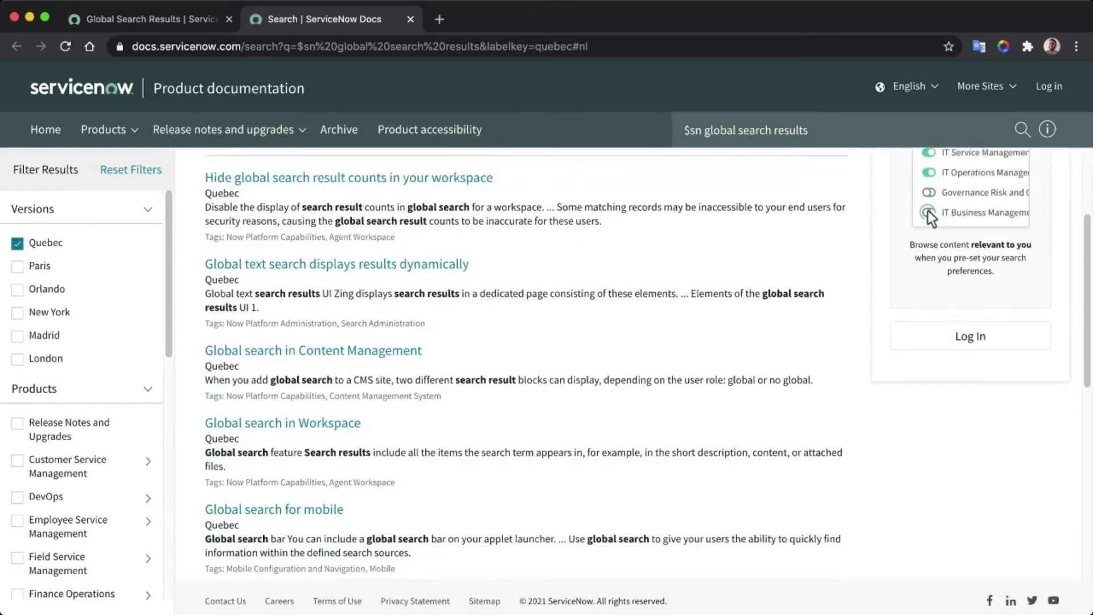
scroll(527, 364, "up", 3)
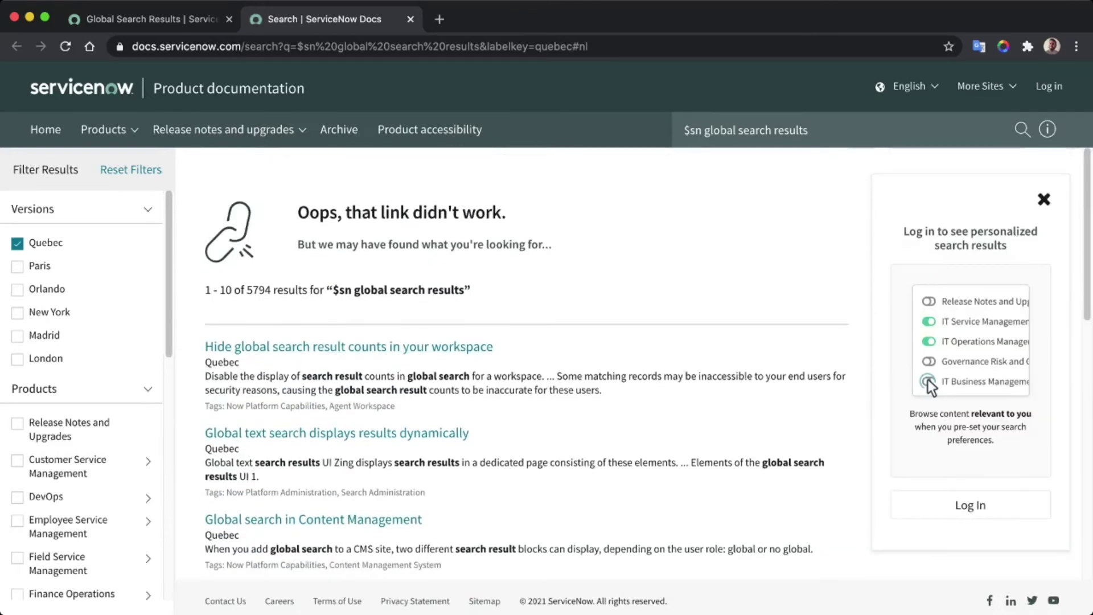
key("ctrl+shift+Tab")
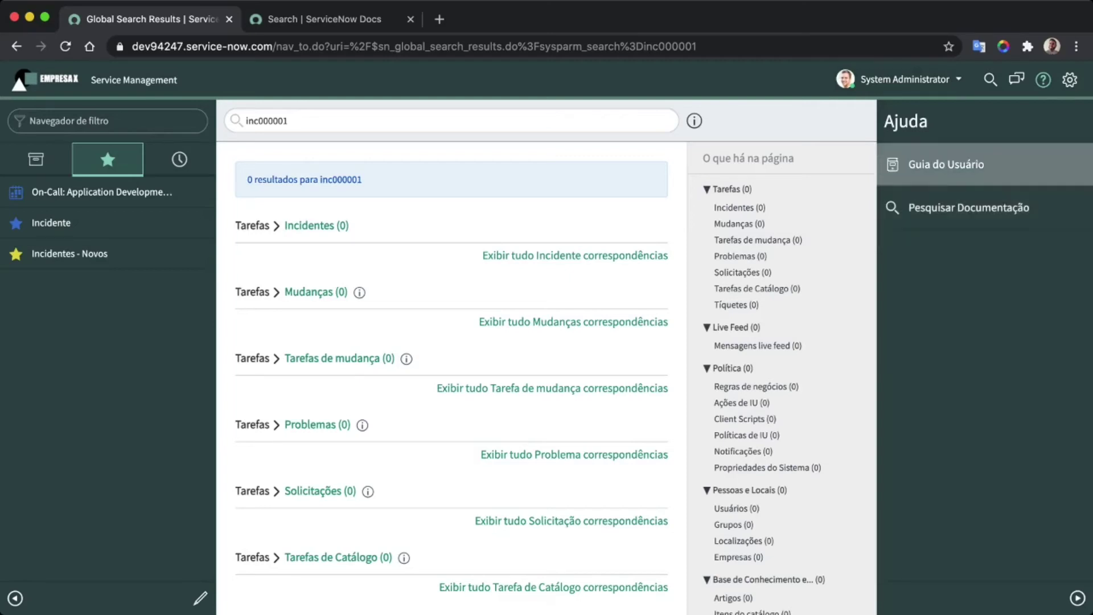
- View the user guide's basics page, then close the guide, the documentation page and the help panel
left_click(945, 164)
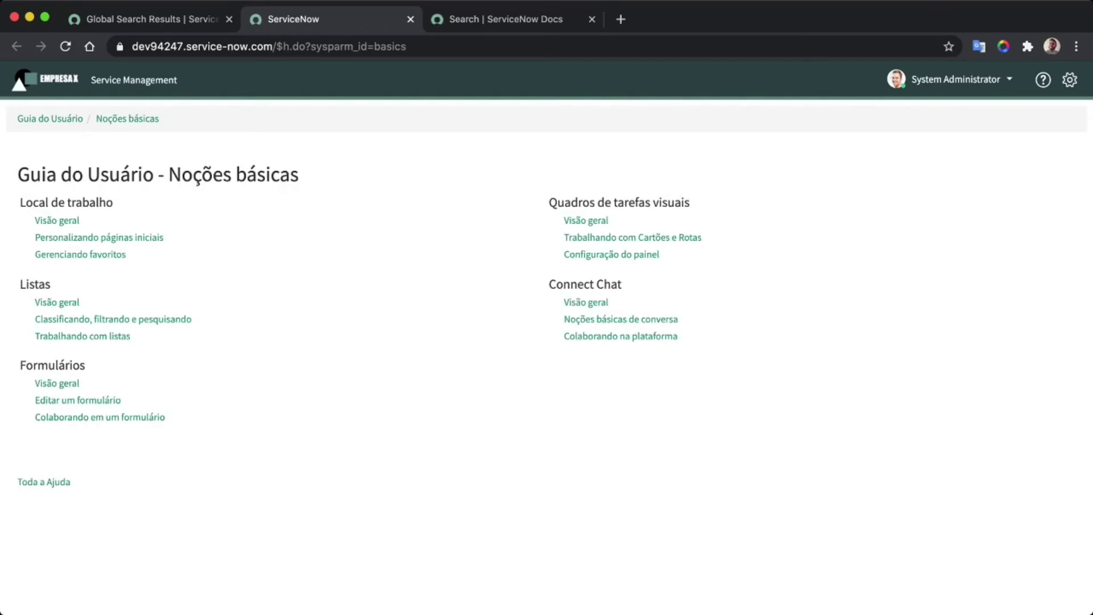
left_click(410, 19)
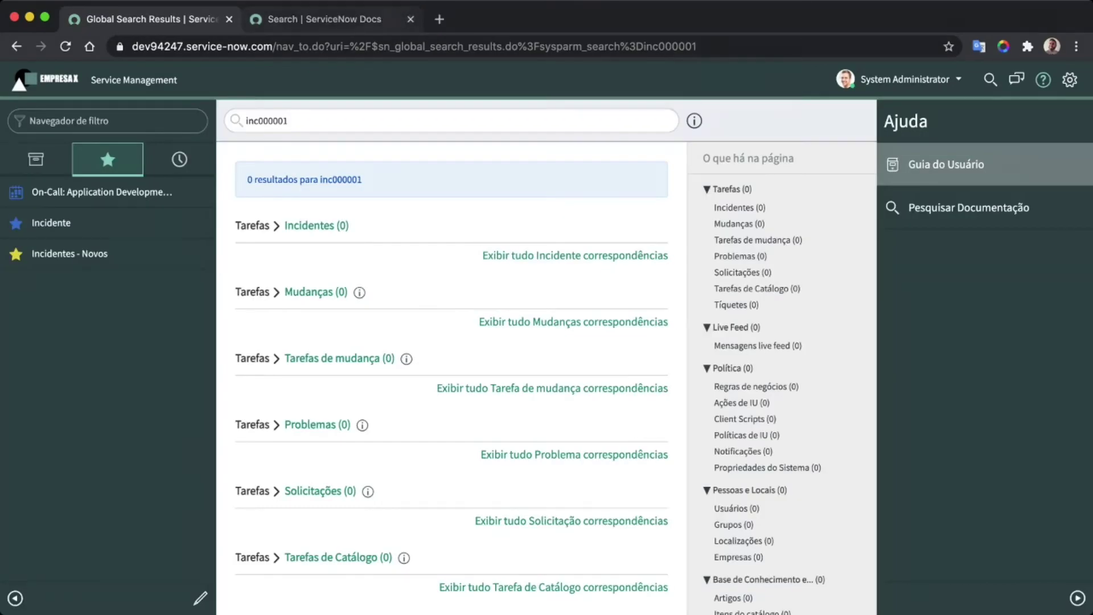
left_click(342, 19)
left_click(410, 19)
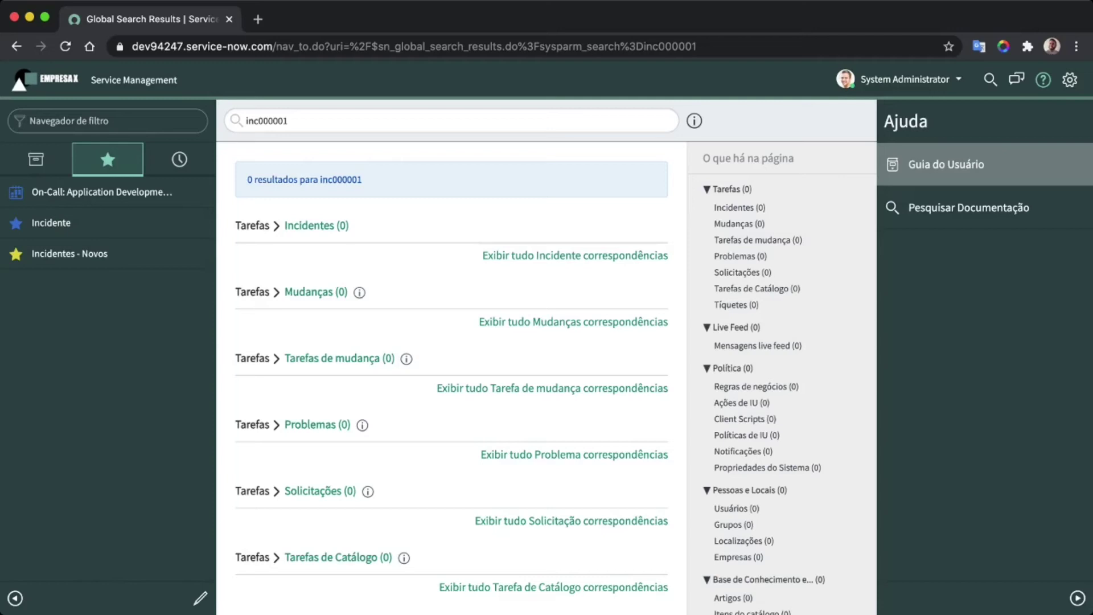
left_click(1077, 598)
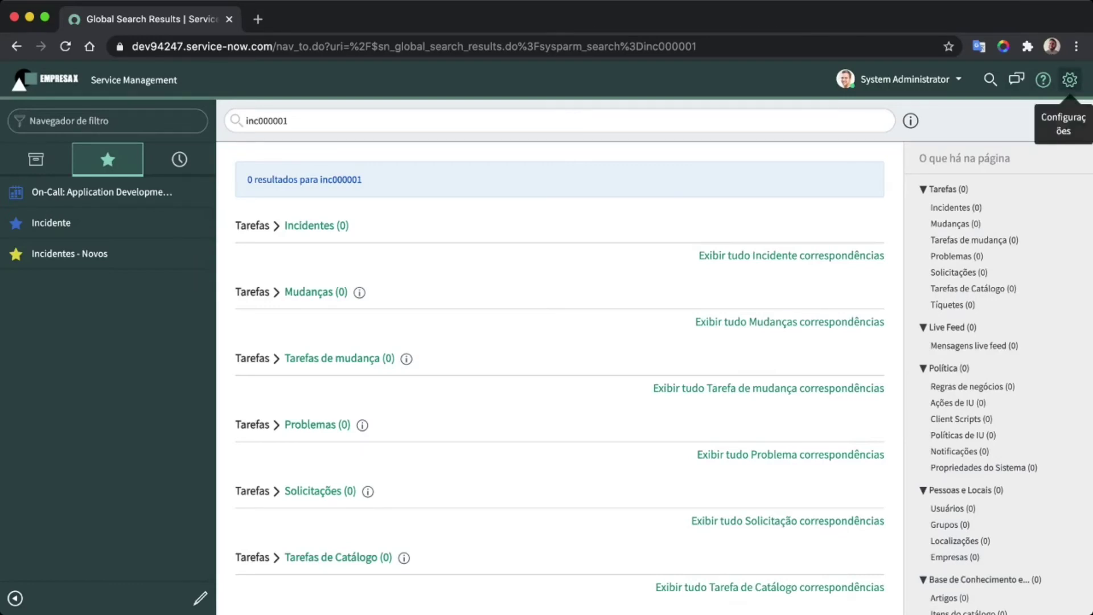
- Set the home page preference to Painéis in the general system settings and check the time zone choices
left_click(1070, 80)
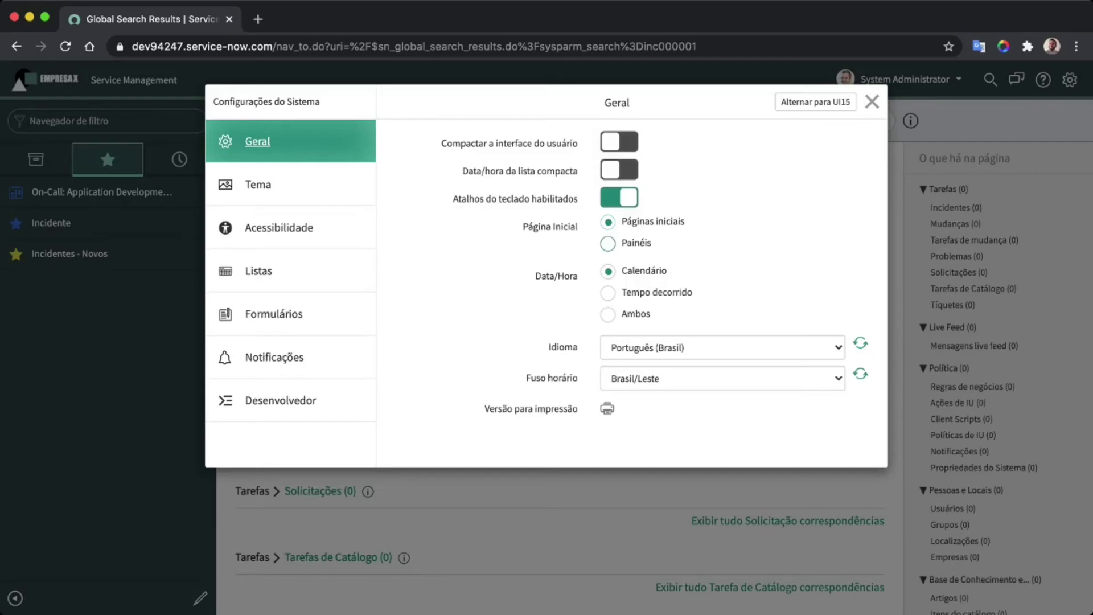
left_click(608, 244)
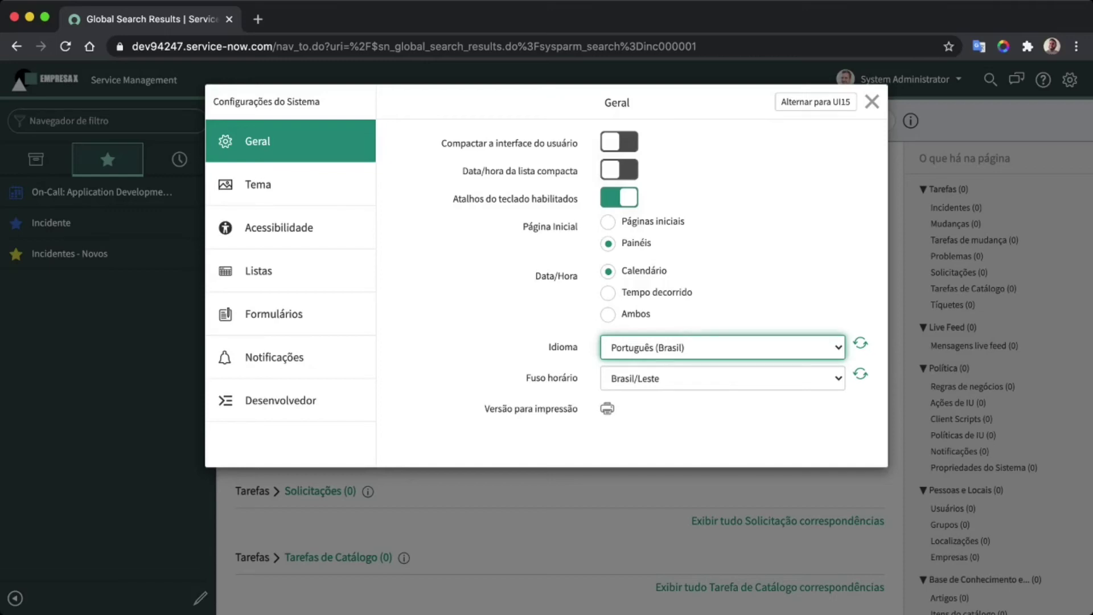
left_click(722, 378)
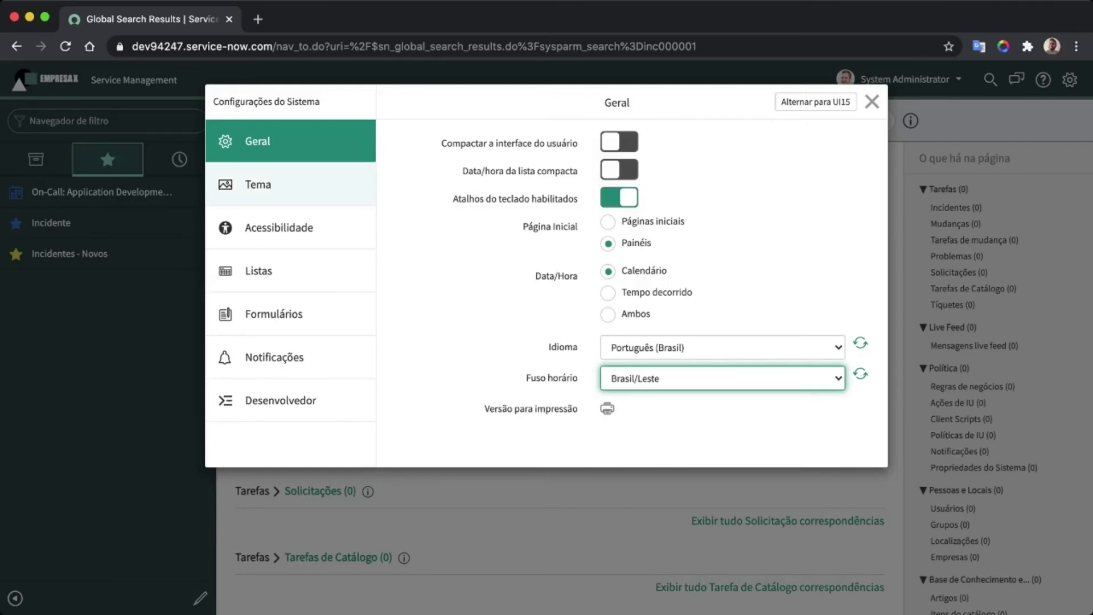
- Preview the Limpar theme and set the interface theme to Cobalt
left_click(258, 184)
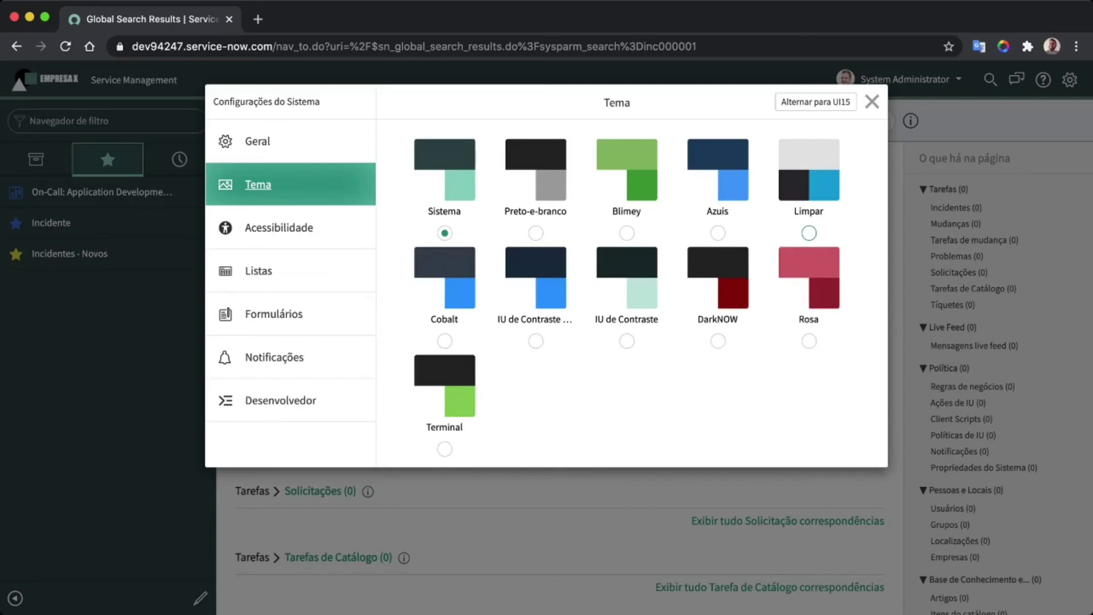
left_click(809, 232)
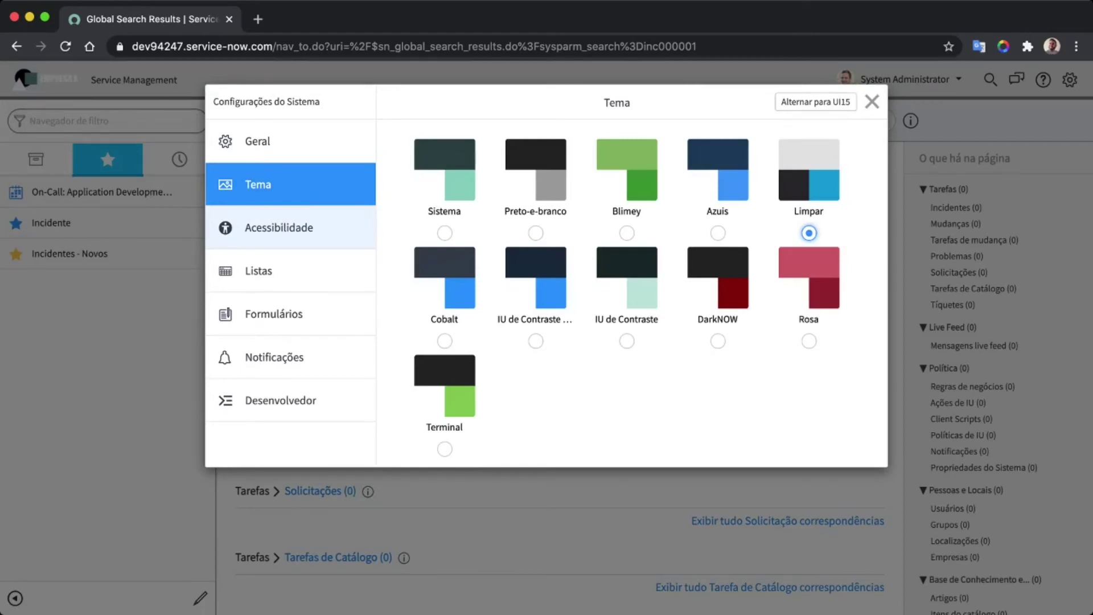
left_click(445, 340)
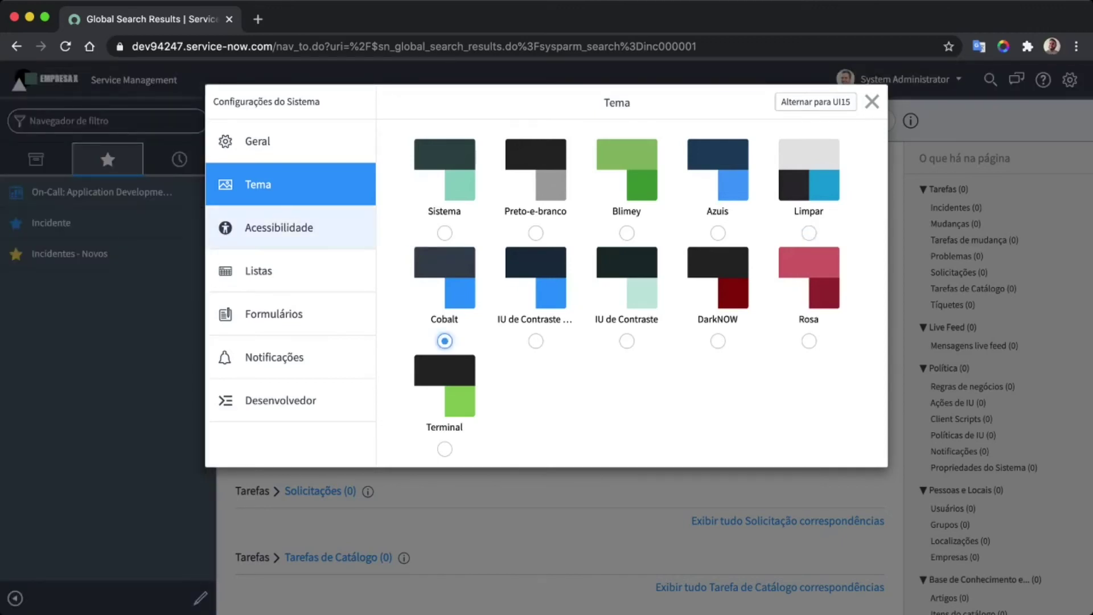
- Review the accessibility, list and form preferences in the system settings
left_click(279, 227)
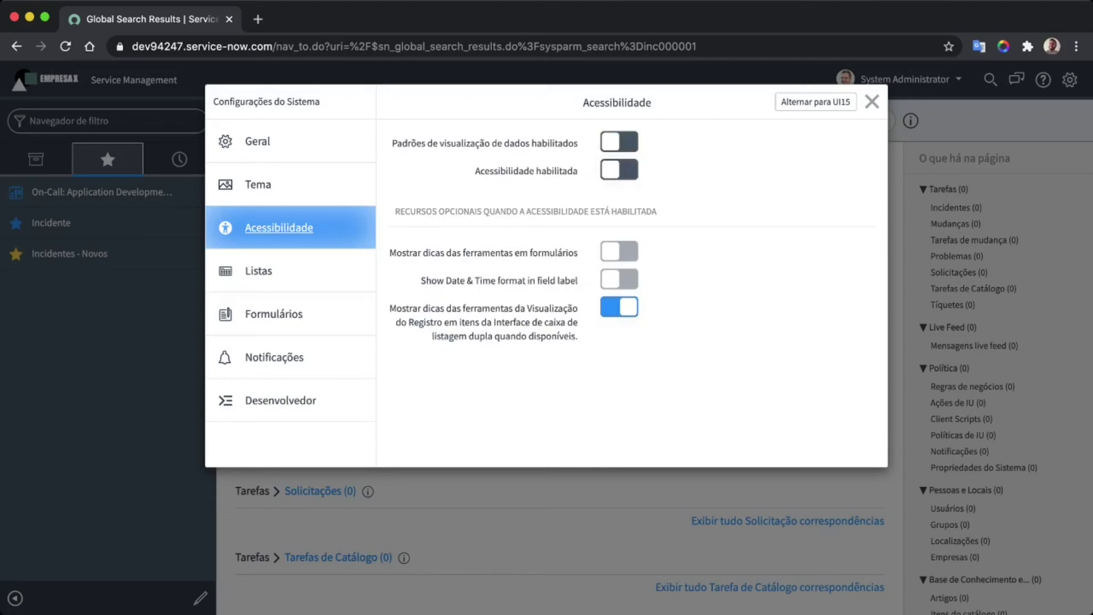
left_click(258, 271)
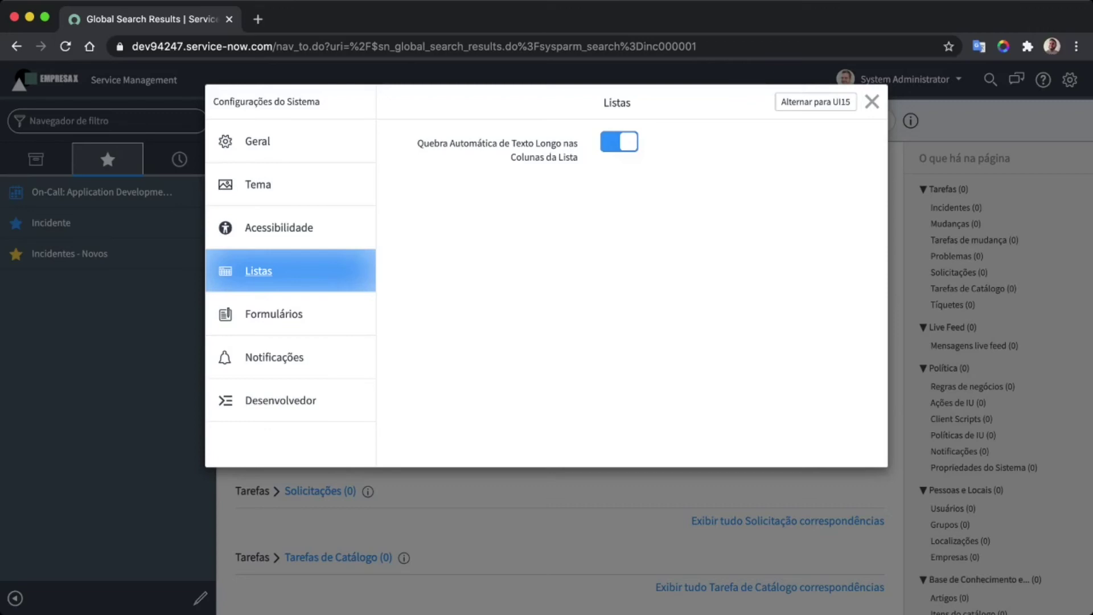
left_click(273, 314)
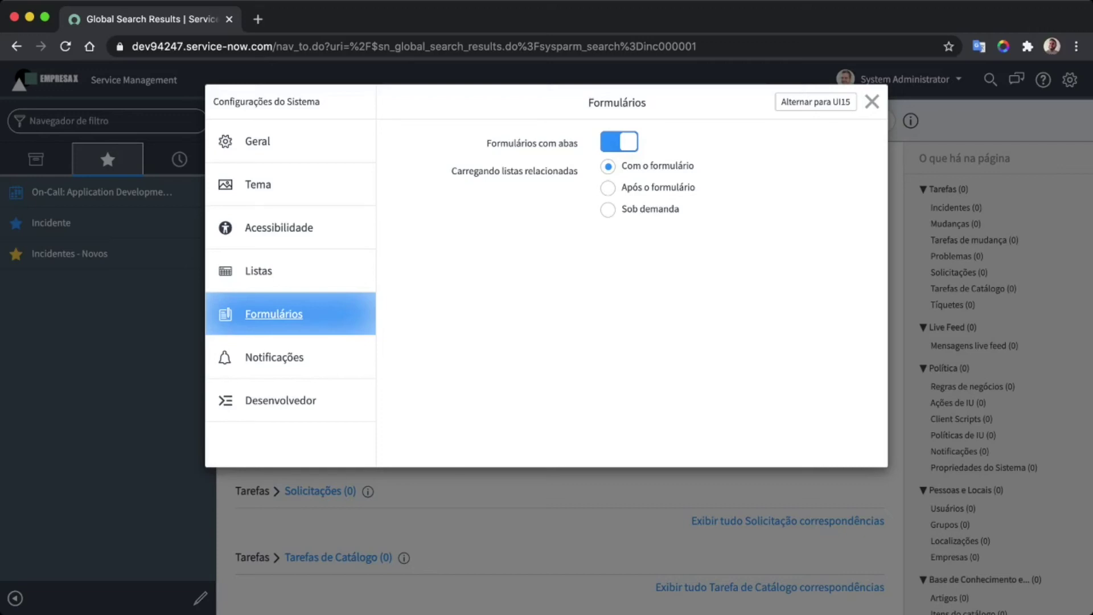
- Open the notification preferences and switch Permitir Notificações off and back on
left_click(275, 357)
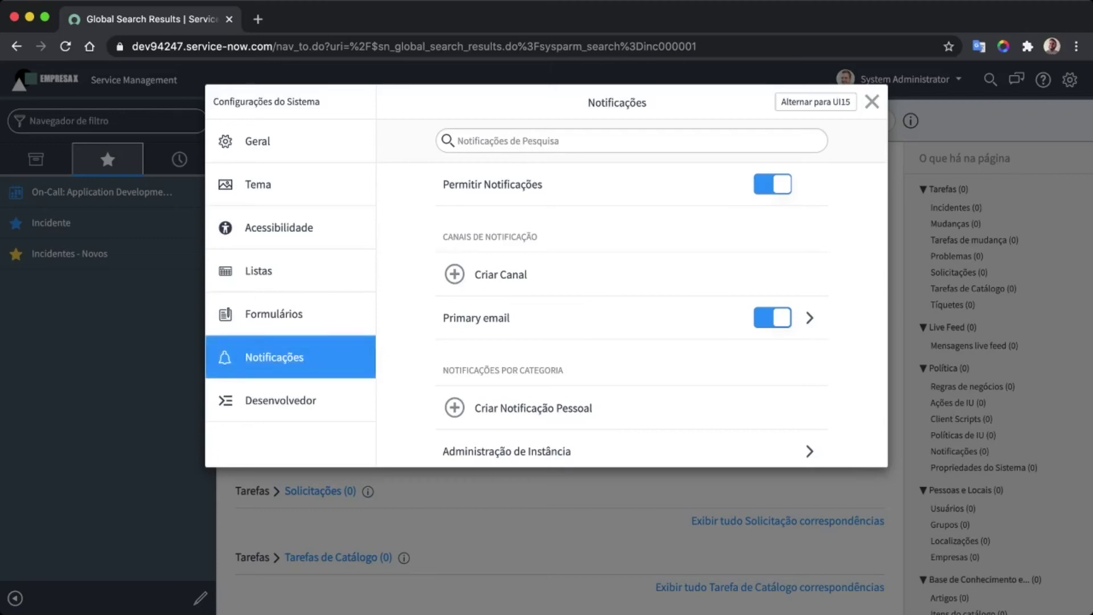
left_click(773, 185)
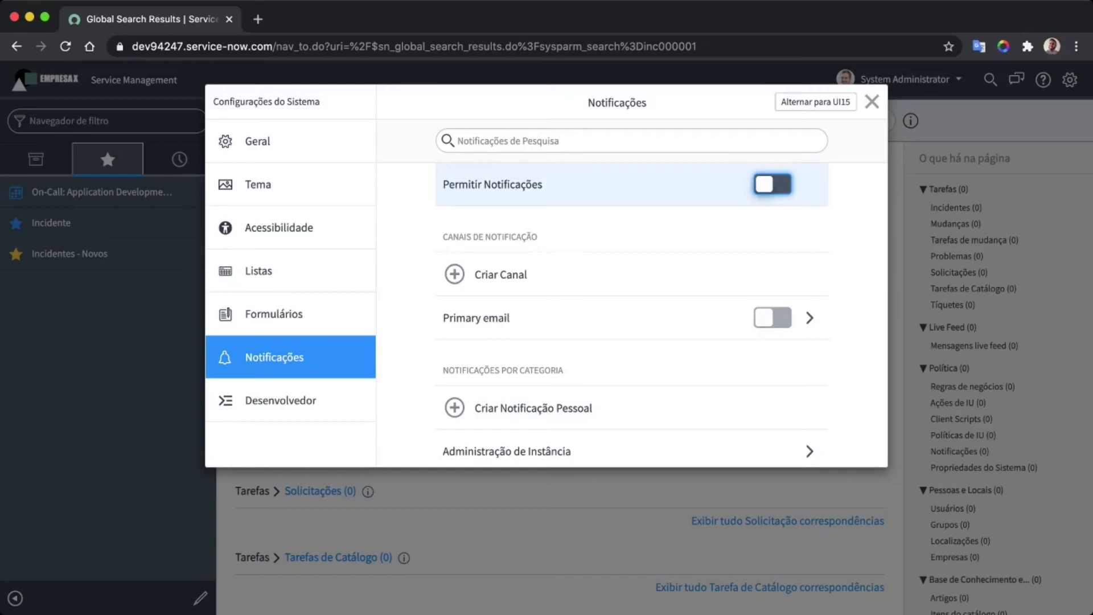
key("space")
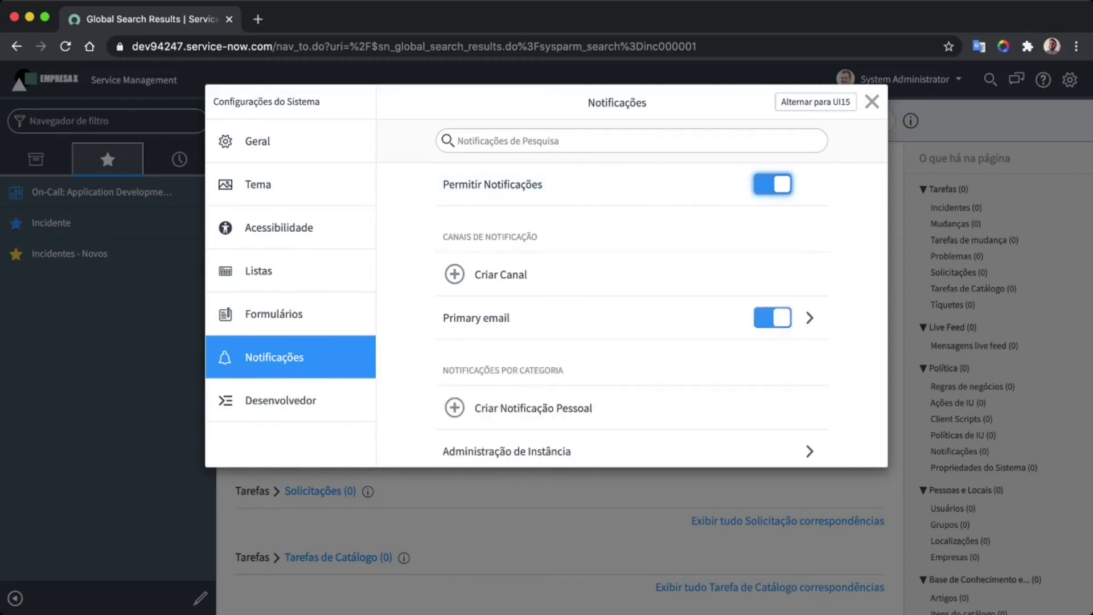
- Open the KM Feedback Task: Created notification under Base de Conhecimento and switch its Primary email channel off and back on
scroll(632, 239, "down", 5)
scroll(632, 247, "down", 2)
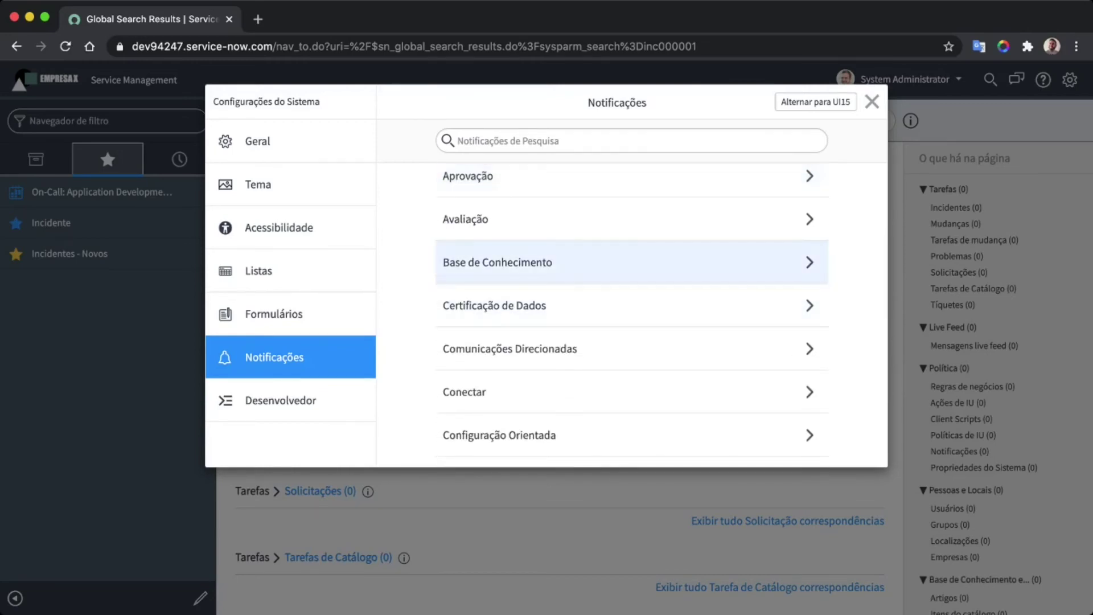
left_click(632, 262)
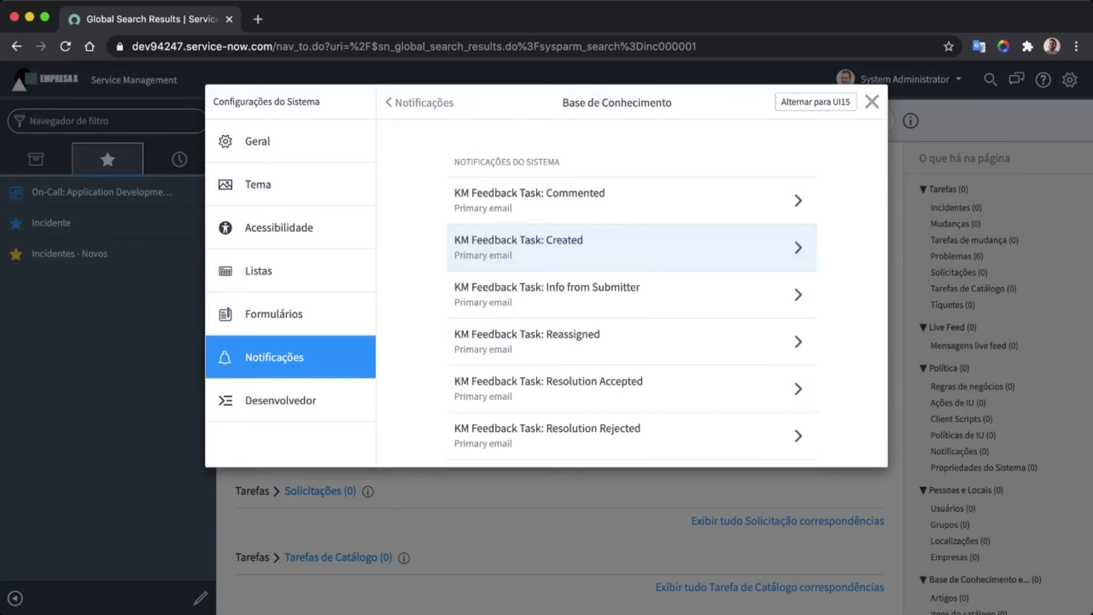
scroll(632, 248, "down", 1)
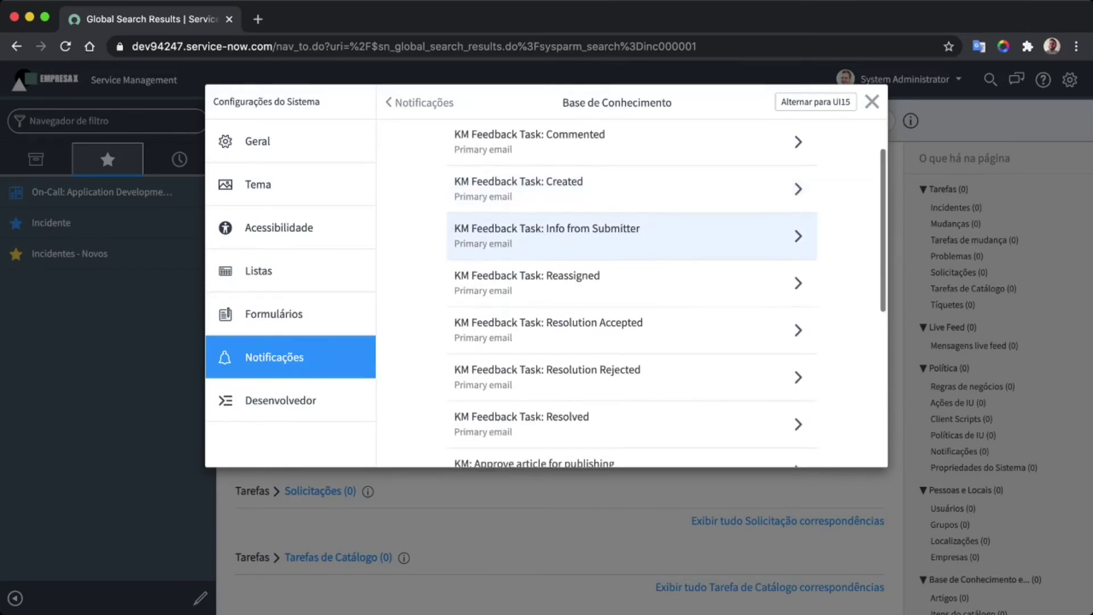
left_click(626, 189)
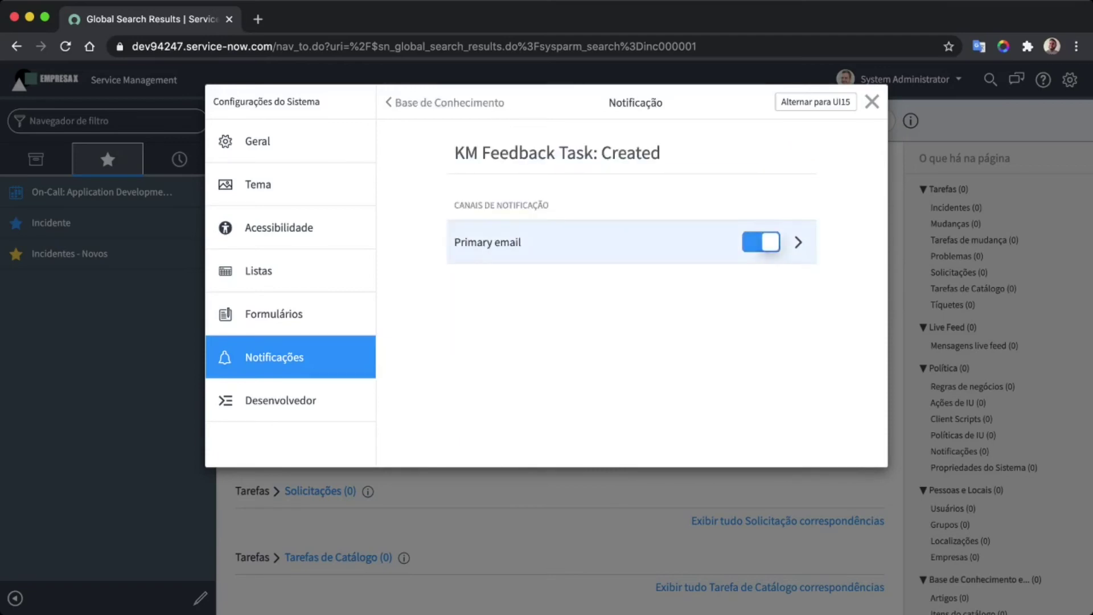
left_click(761, 242)
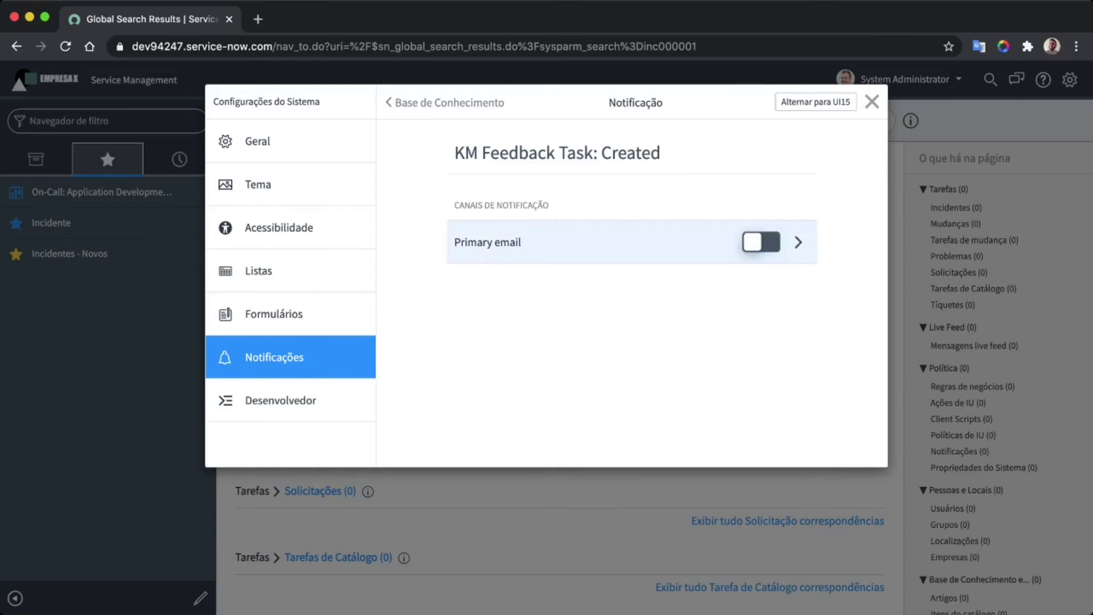
left_click(761, 242)
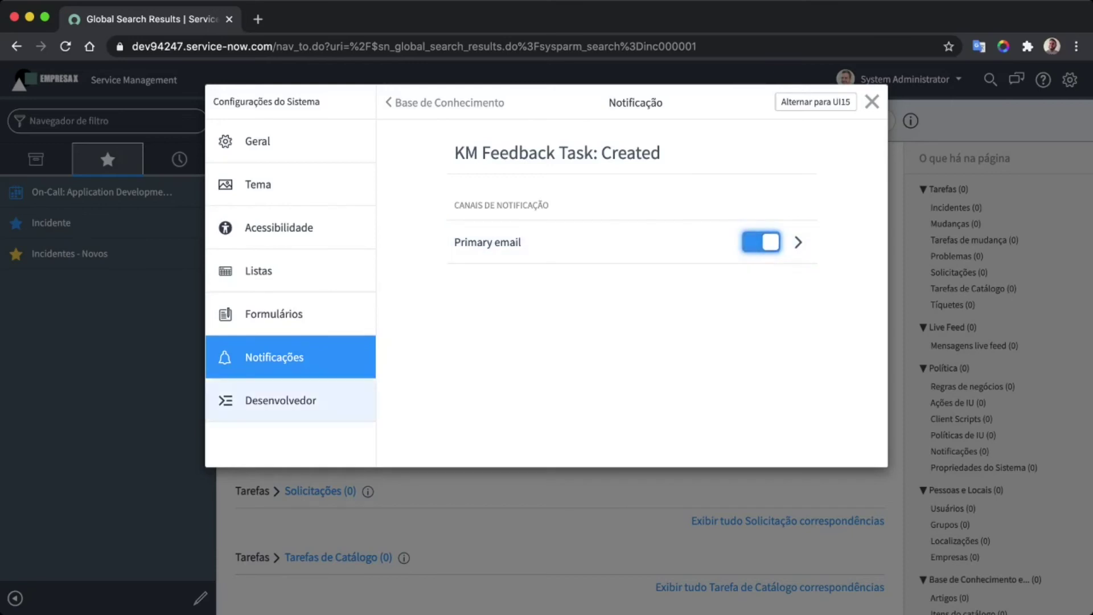
- Enable showing the application picker and the update set picker in the header through the developer settings, and close the settings
left_click(280, 400)
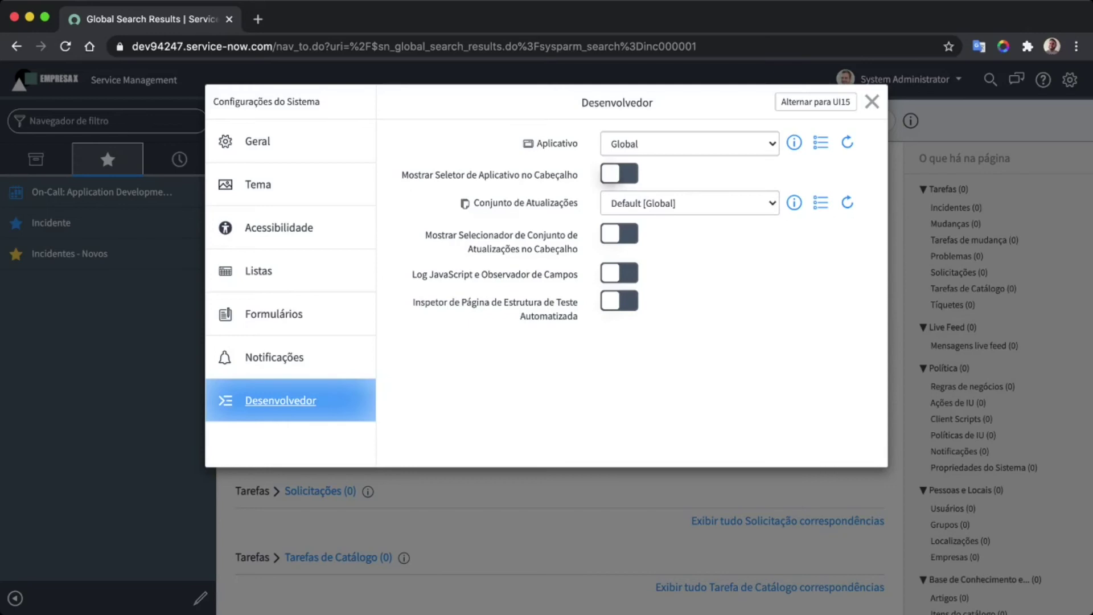
left_click(619, 174)
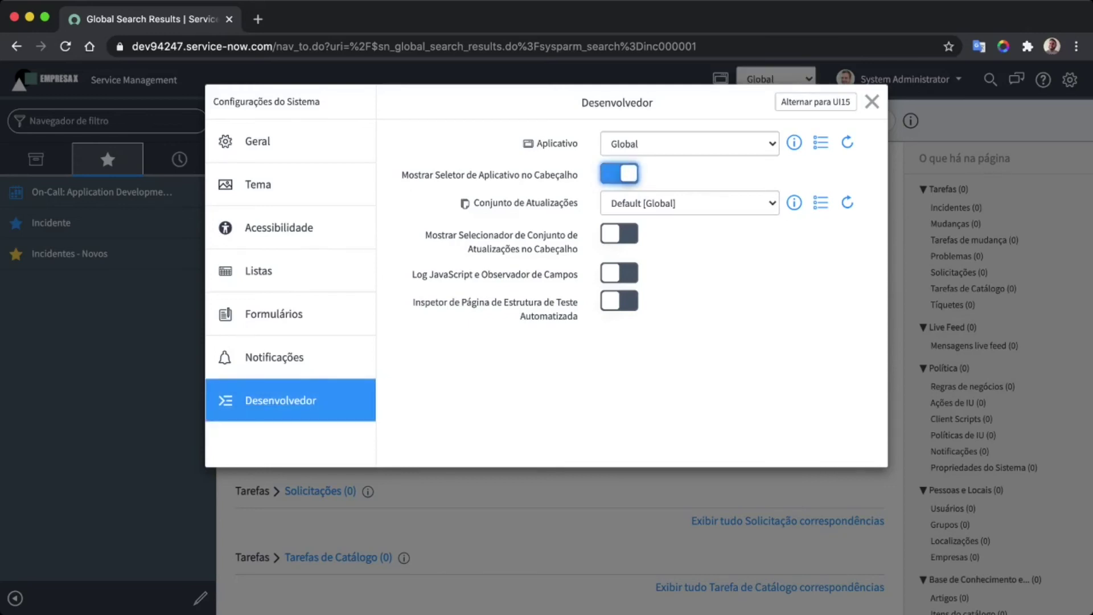
left_click(619, 234)
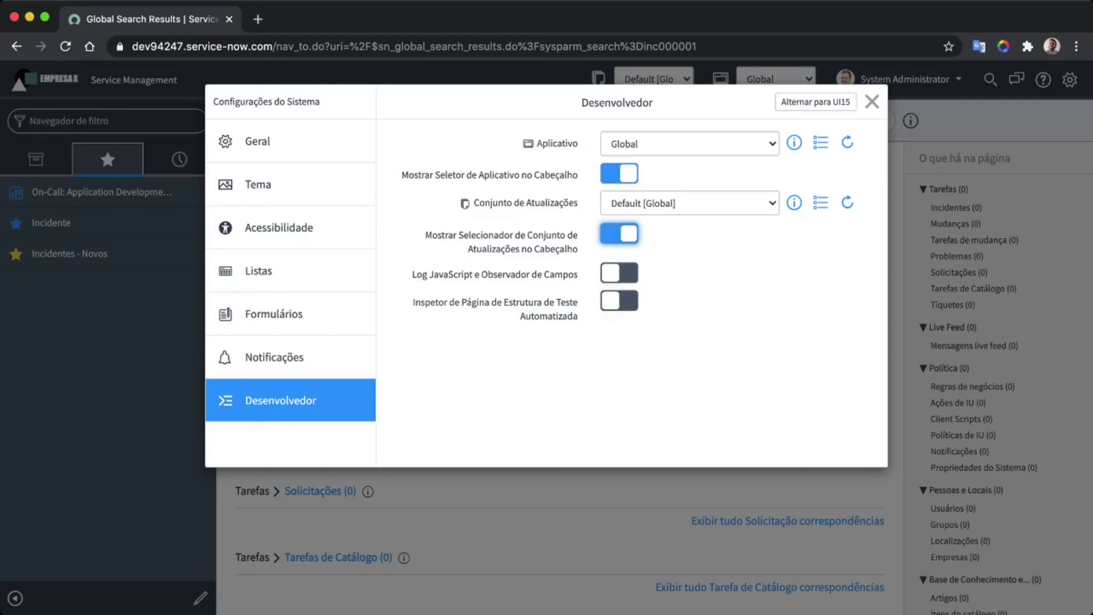
left_click(872, 101)
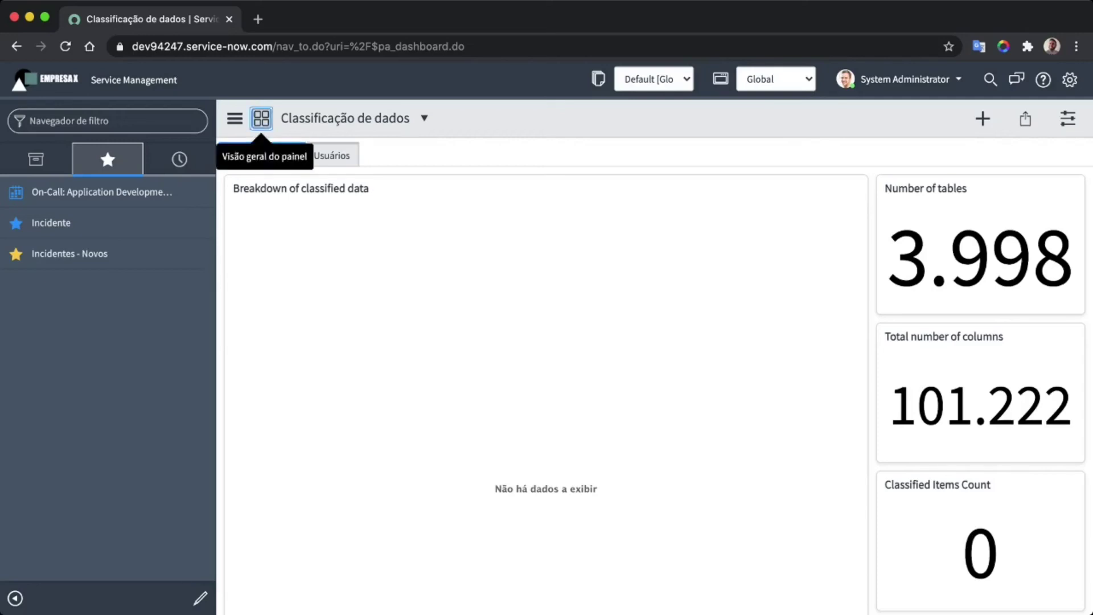
- Browse all dashboards in the dashboard overview and view the Painel do CMDB – Exibição do CMDB dashboard
left_click(262, 118)
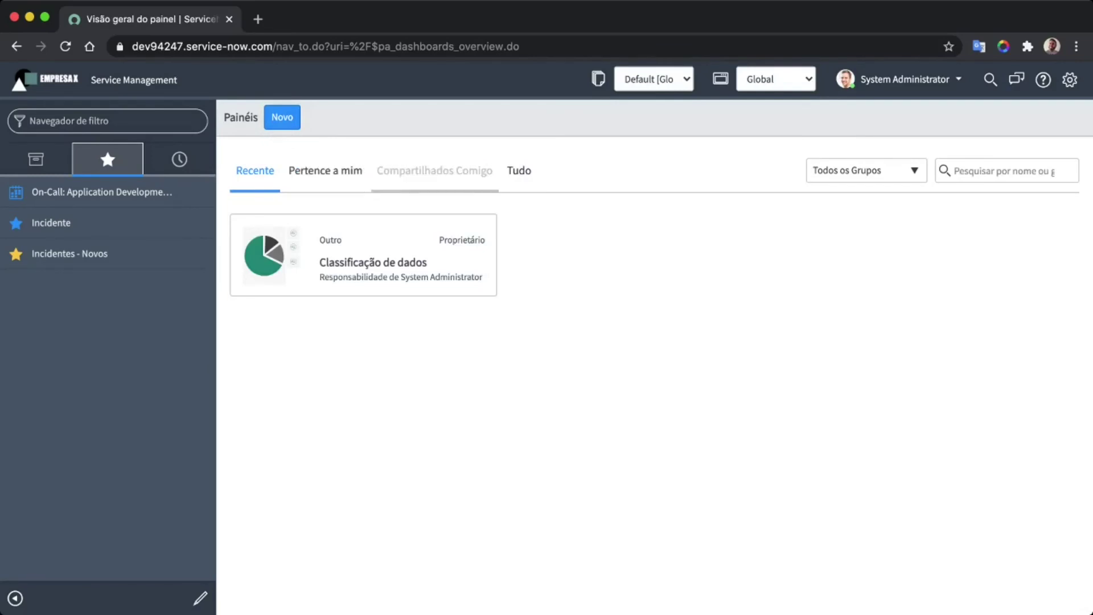
left_click(518, 170)
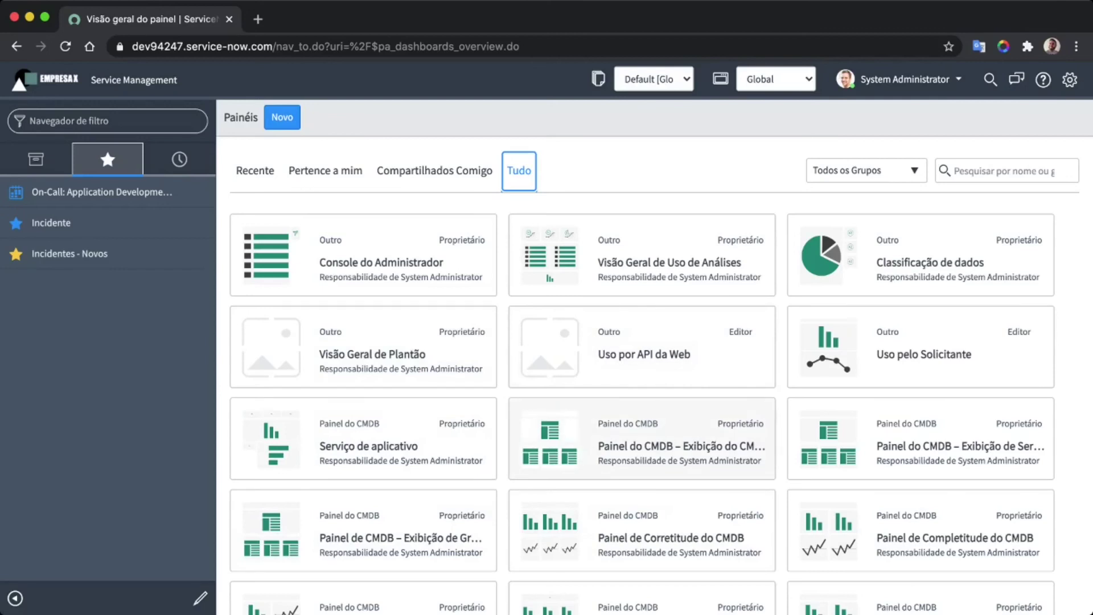
scroll(642, 398, "down", 3)
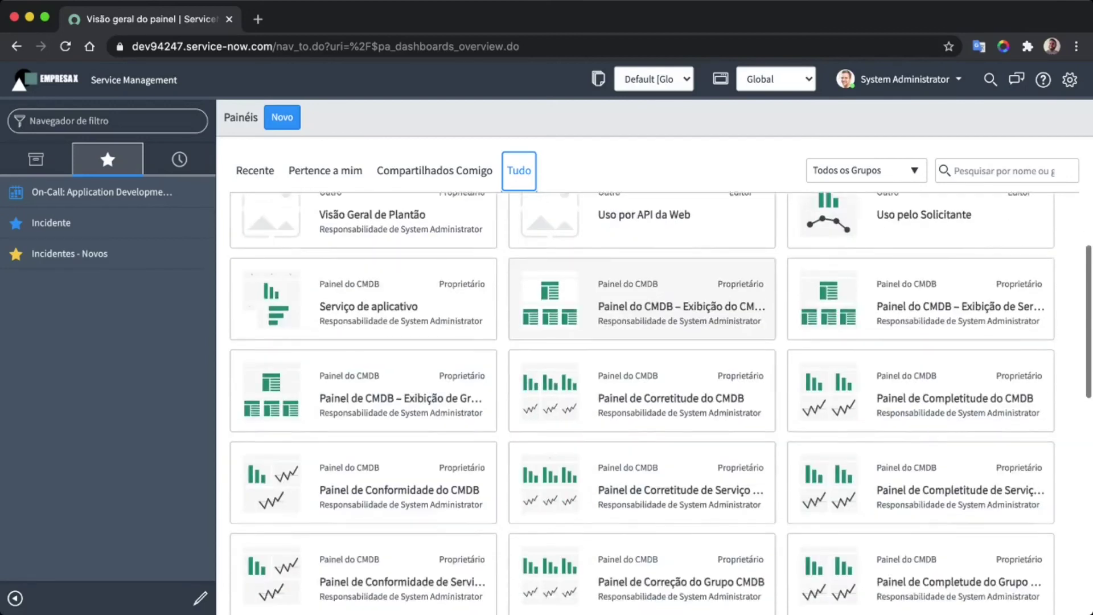
scroll(642, 302, "down", 1)
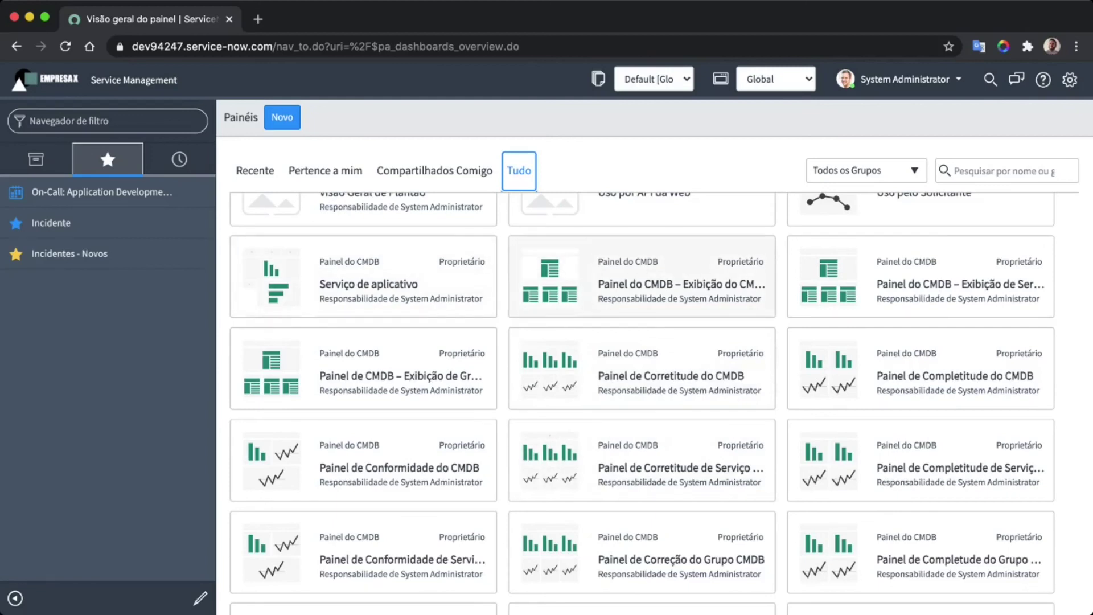
left_click(642, 276)
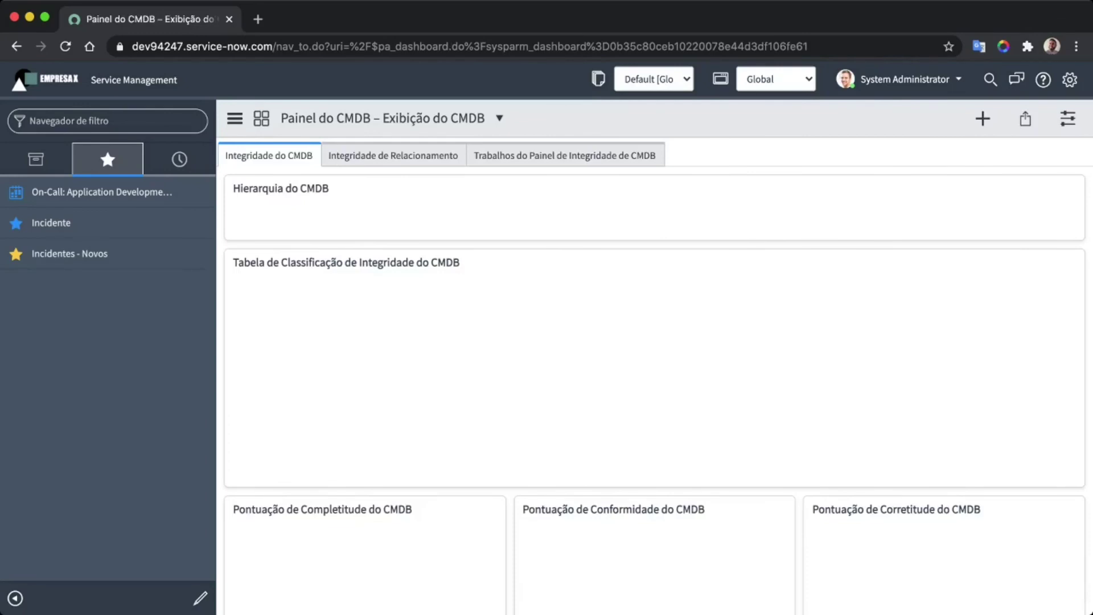
scroll(654, 365, "down", 4)
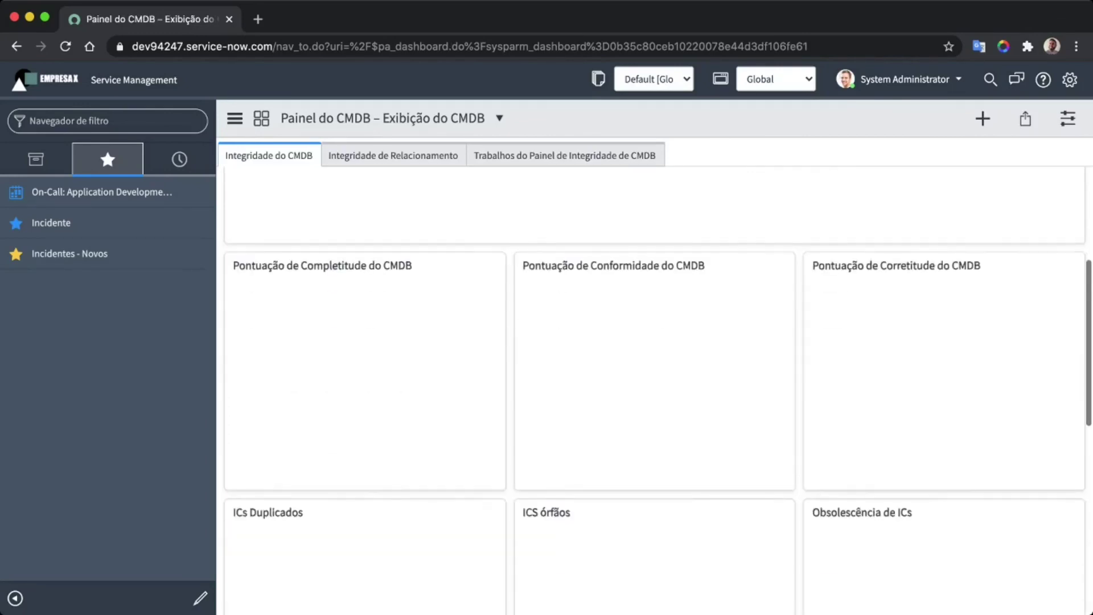
scroll(654, 365, "up", 4)
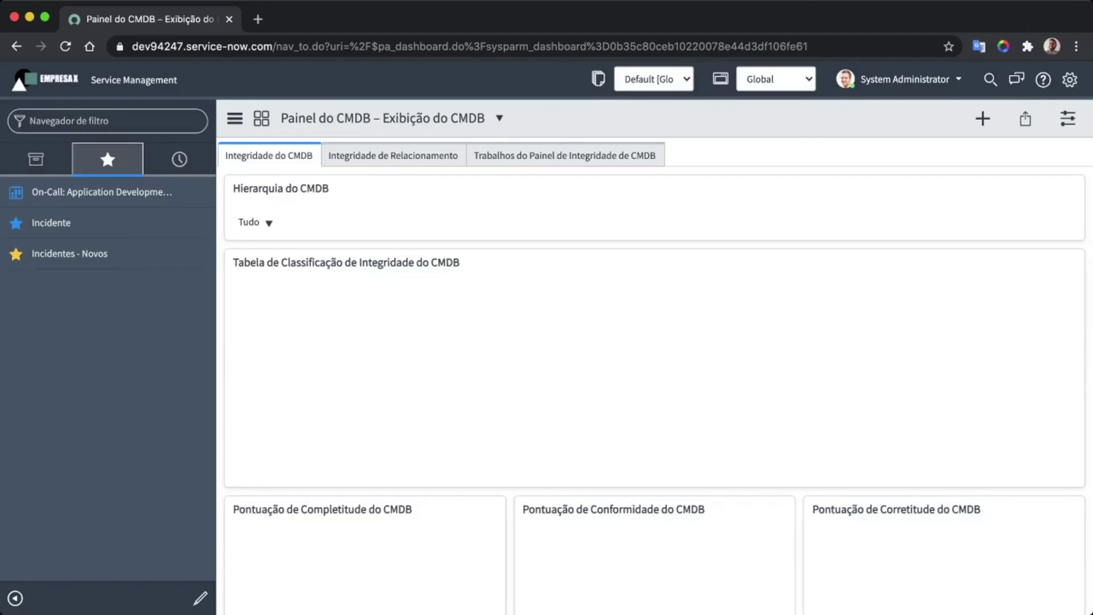
- Filter the navigator by "básica" and open Configuração Básica - UI16
left_click(107, 120)
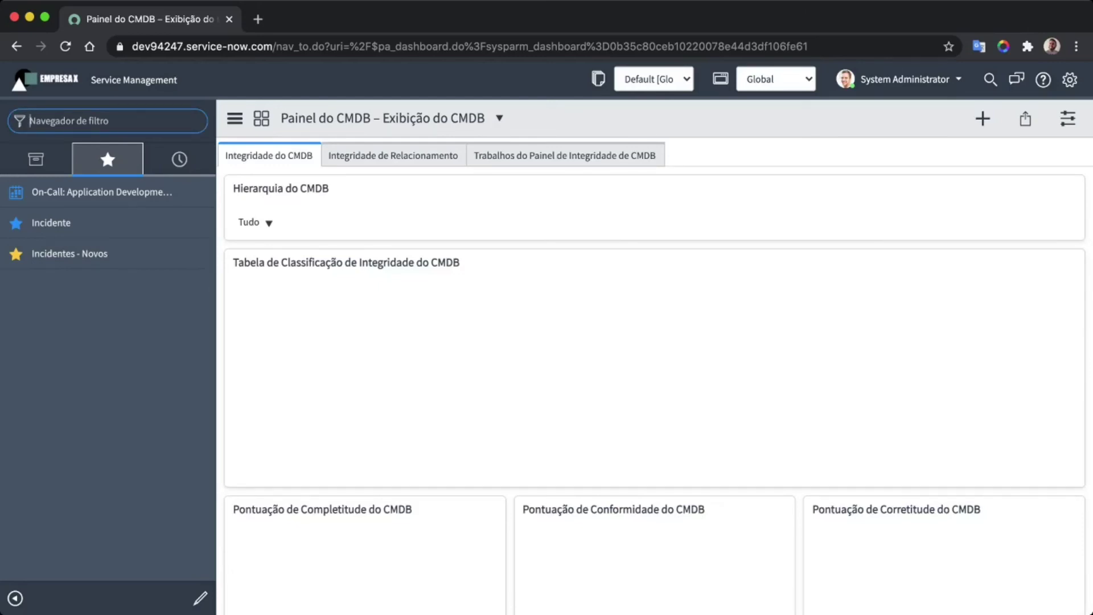
type("bási")
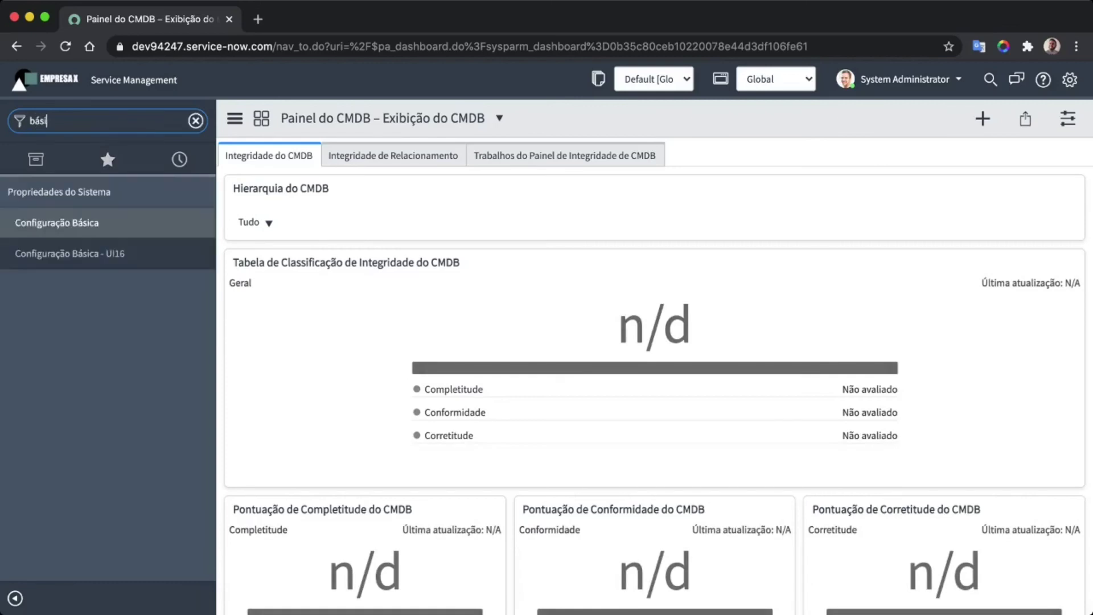
type("ca")
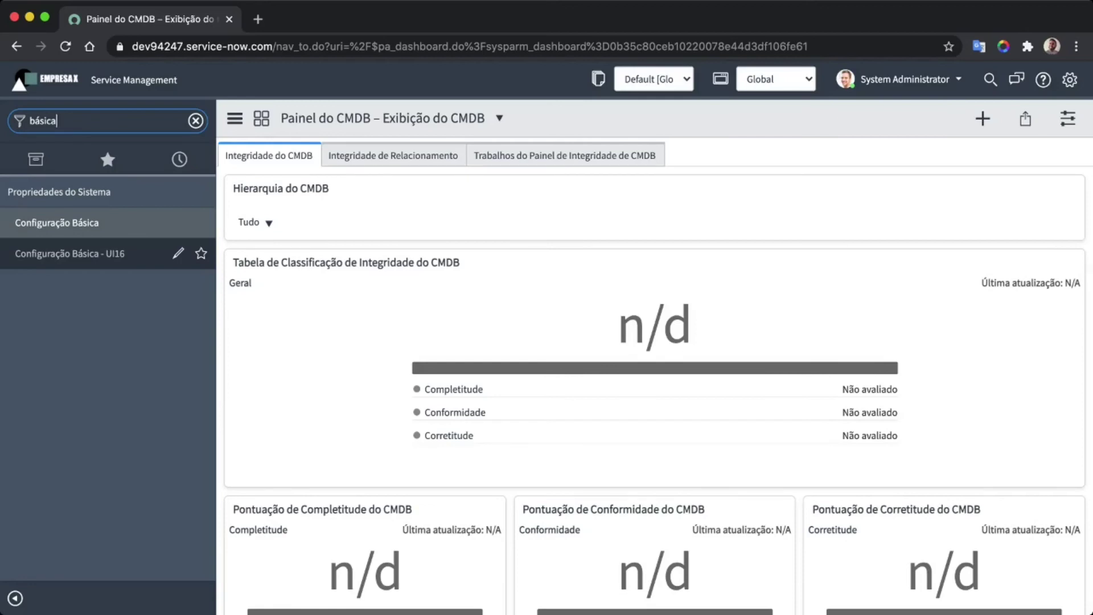
left_click(70, 253)
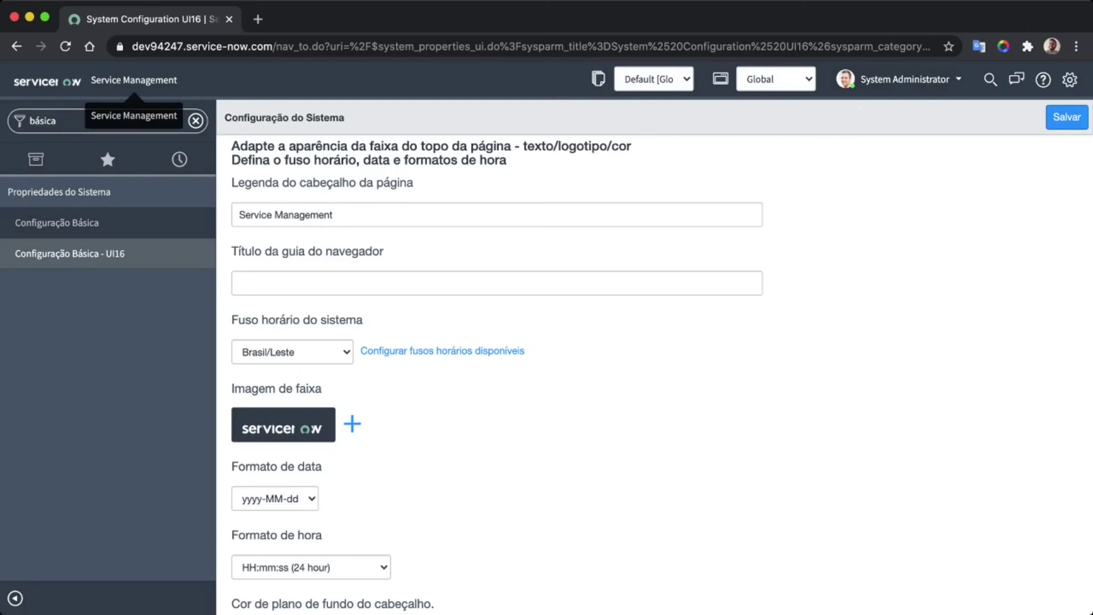
- Set the page header caption to Treinamento and the browser tab title to Empresa x
left_click_drag(341, 215, 236, 216)
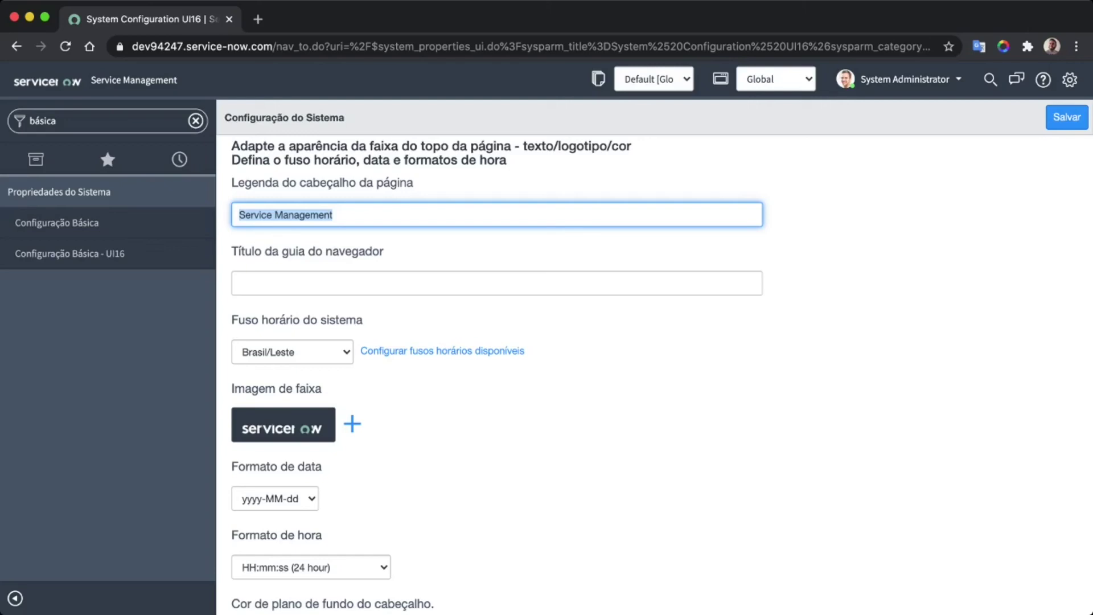
type("Tre")
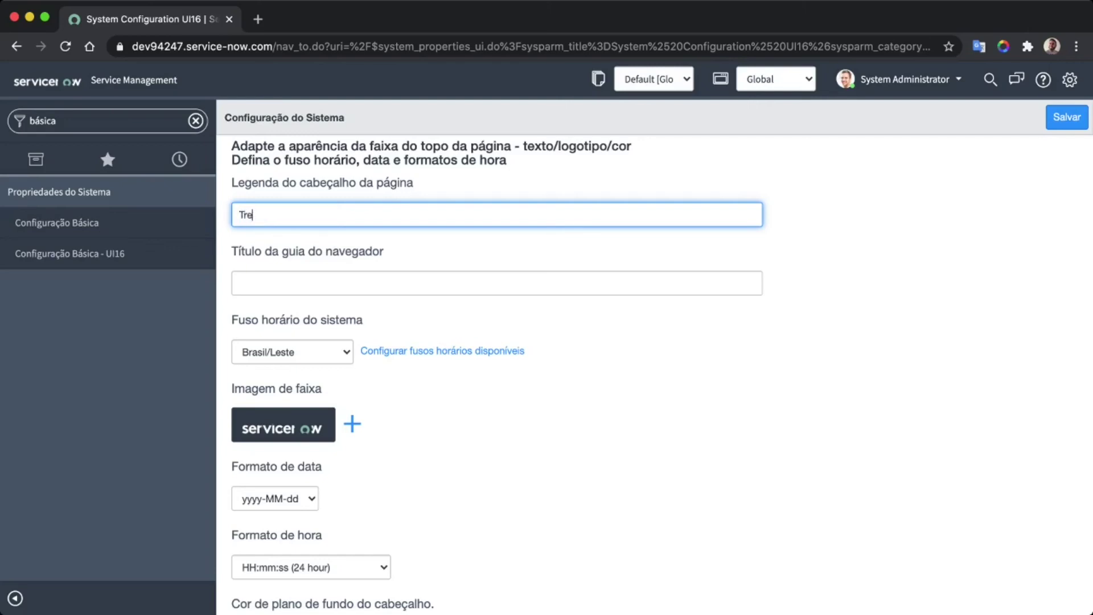
type("inamento")
key("Tab")
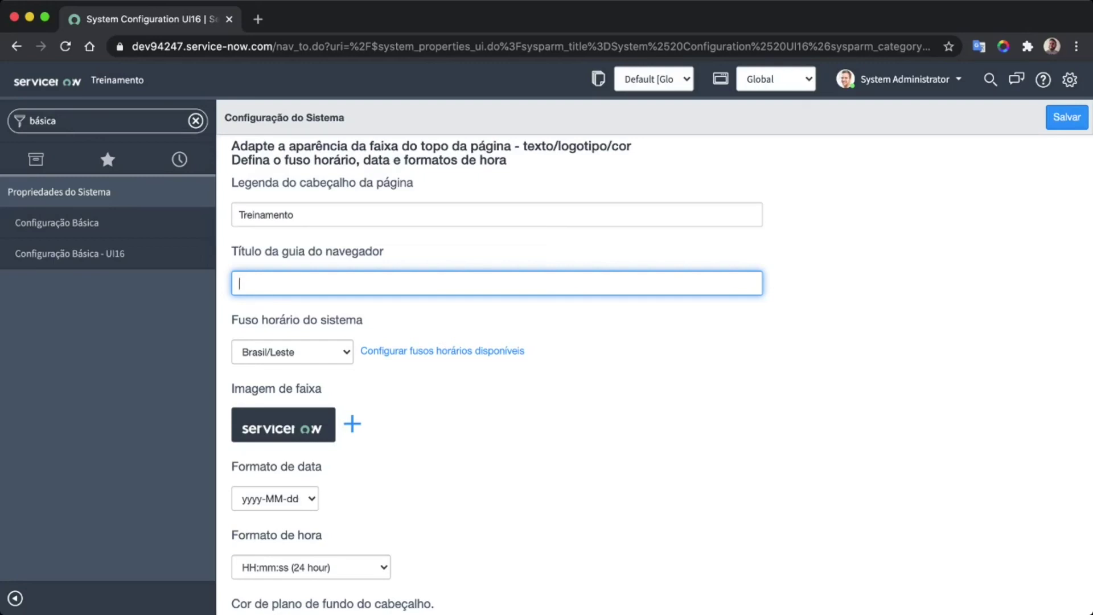
type("Empresa x")
key("Tab")
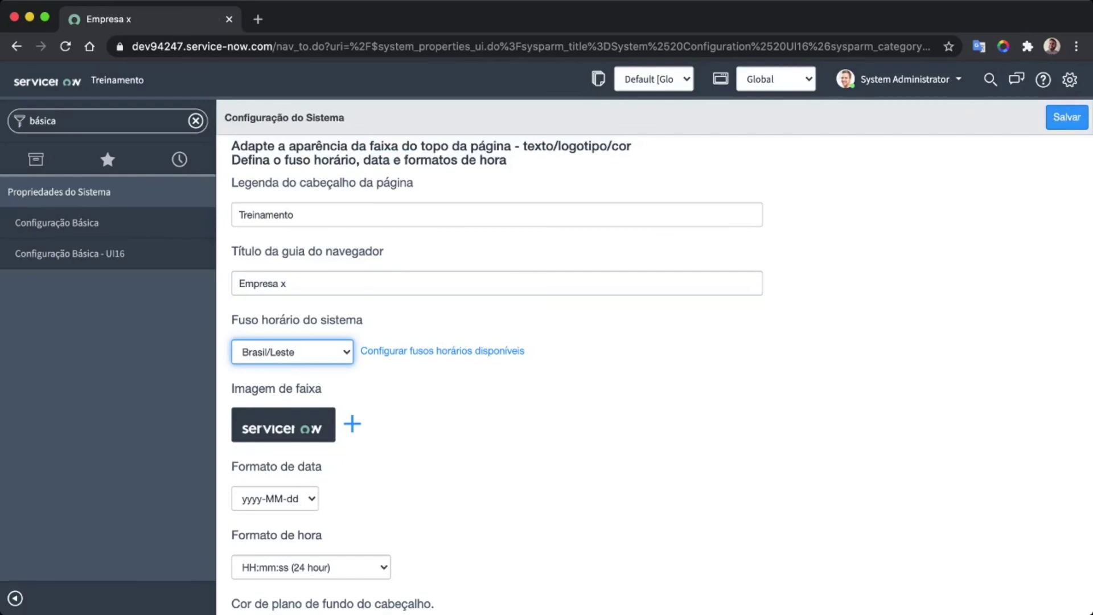
- Set the system time zone to System (Brazil/East)
scroll(654, 357, "down", 1)
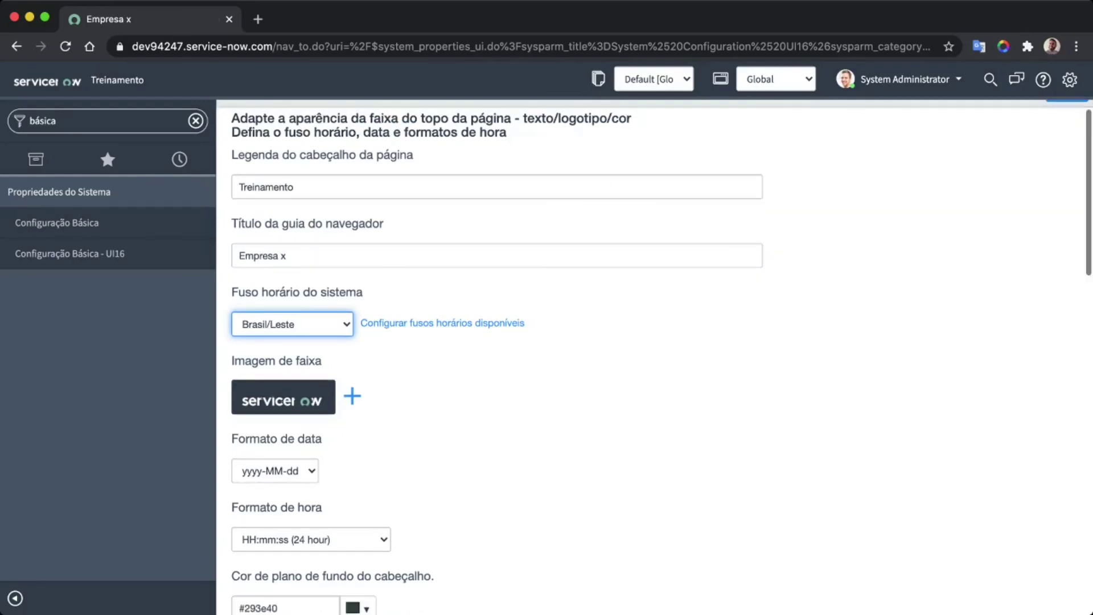
scroll(654, 356, "down", 2)
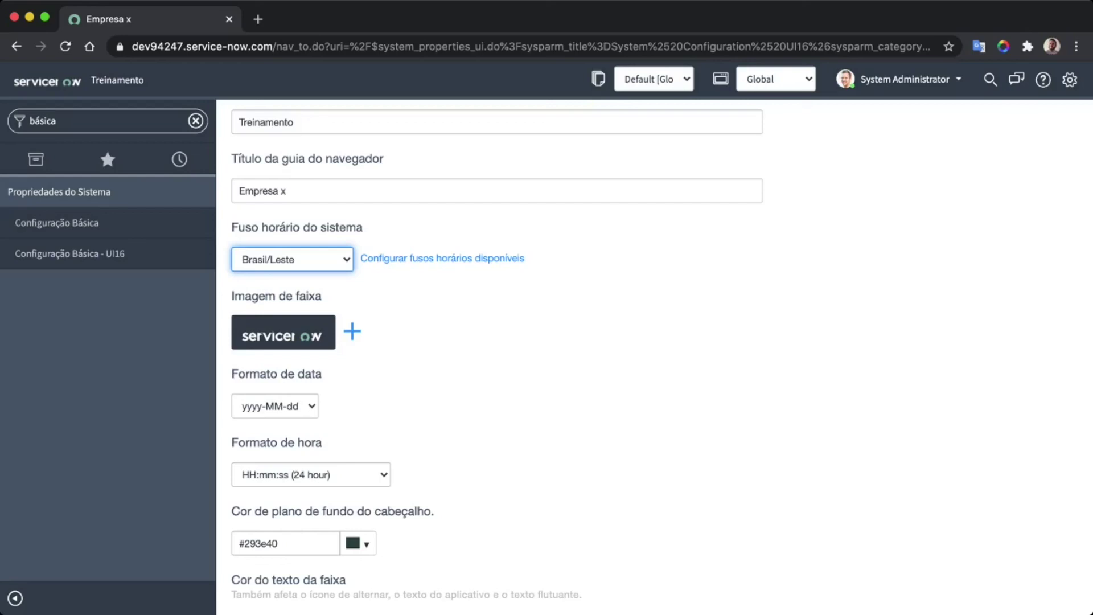
key("Return")
key("Return")
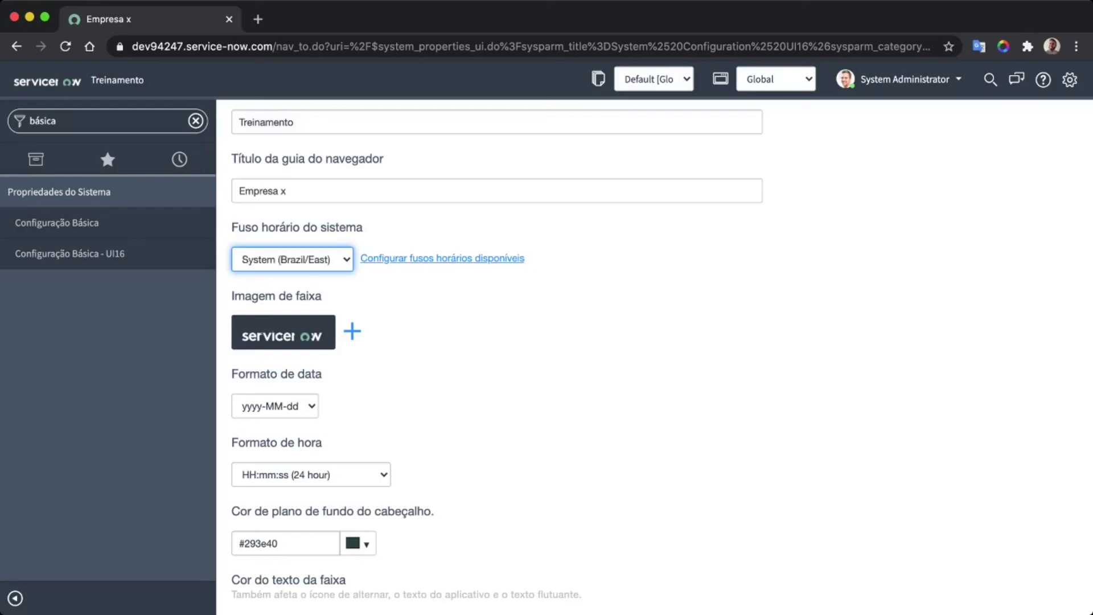
- Open the available time zone configuration and add América/Montevidéu to the selected choices
left_click(442, 258)
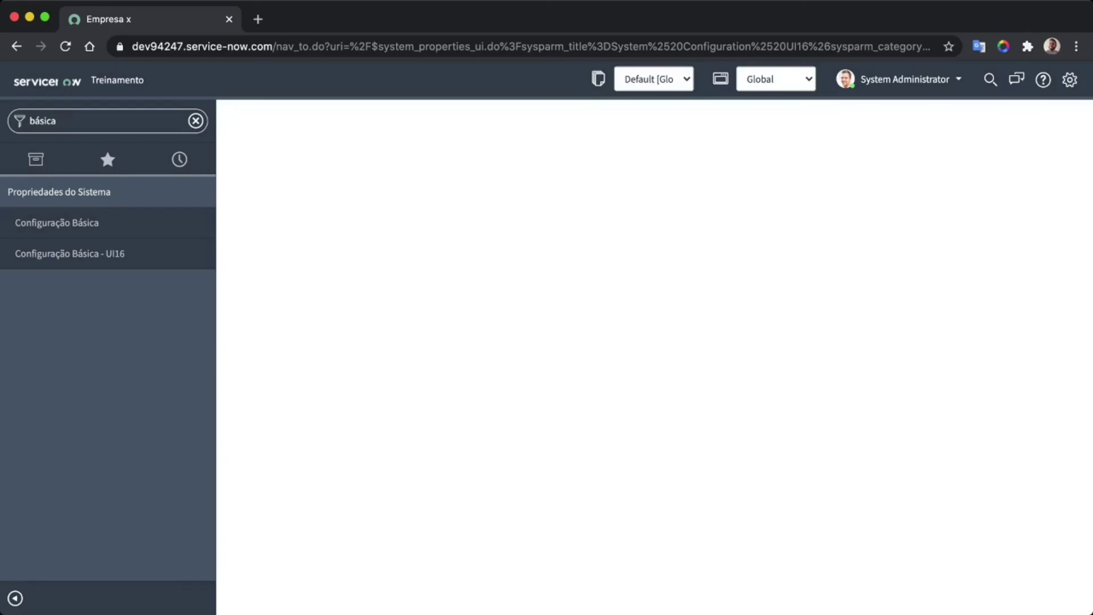
scroll(327, 350, "down", 10)
scroll(326, 350, "down", 12)
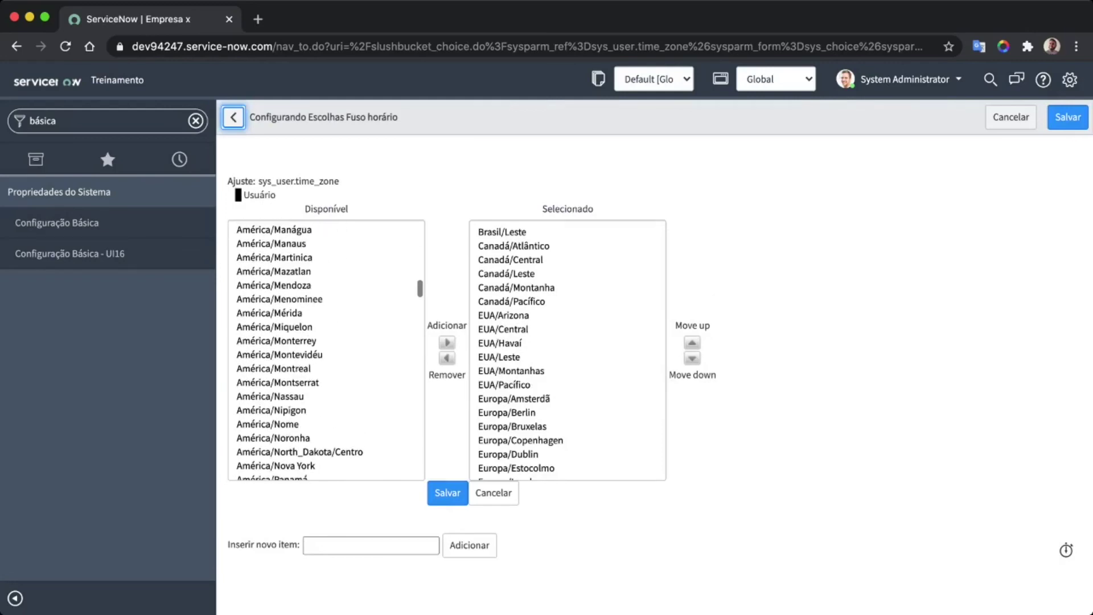
left_click(279, 354)
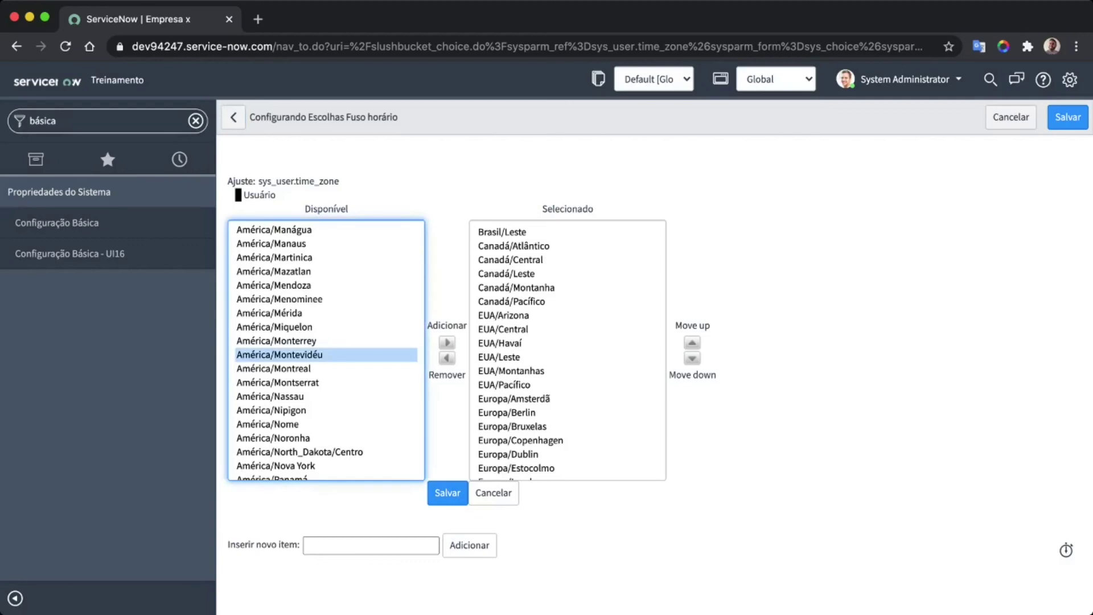
left_click(447, 342)
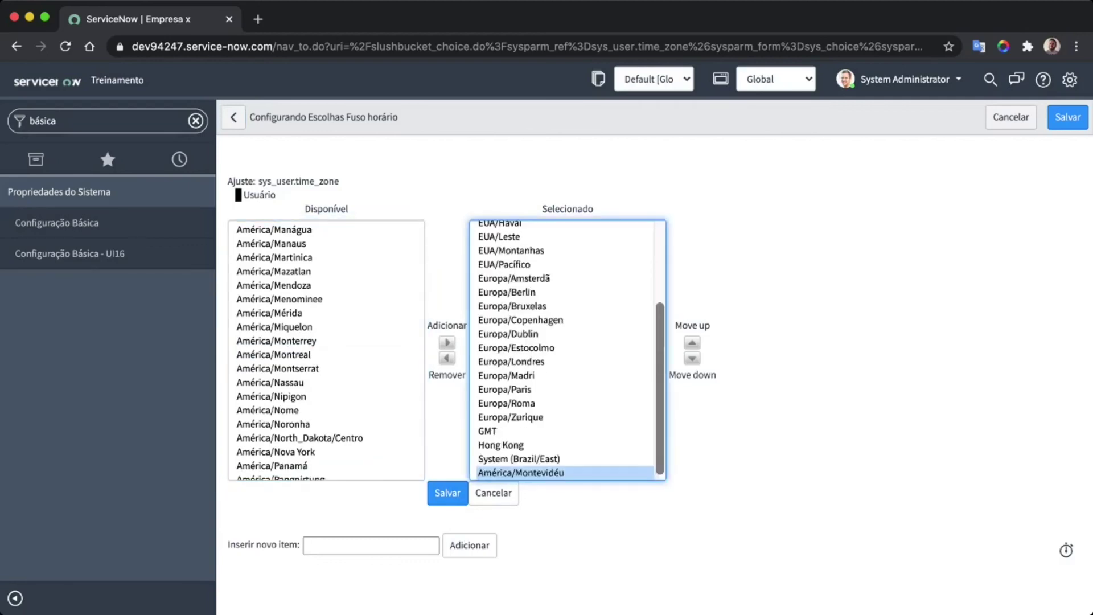
- Save the available time zone choices and upload a different banner image in the system configuration
left_click(447, 493)
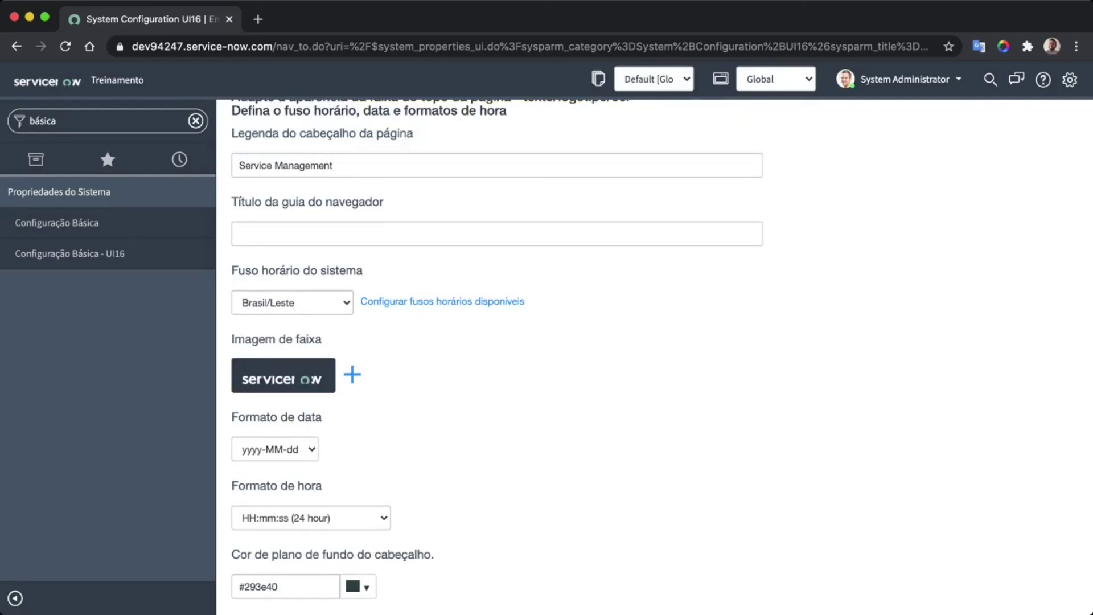
key("super+Tab")
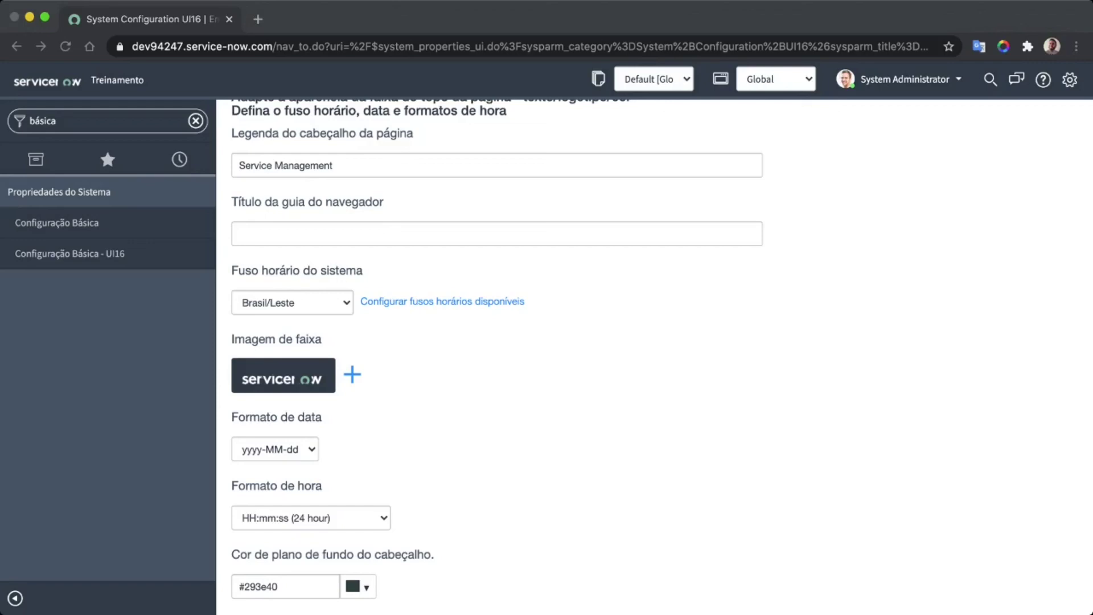
key("super+Tab")
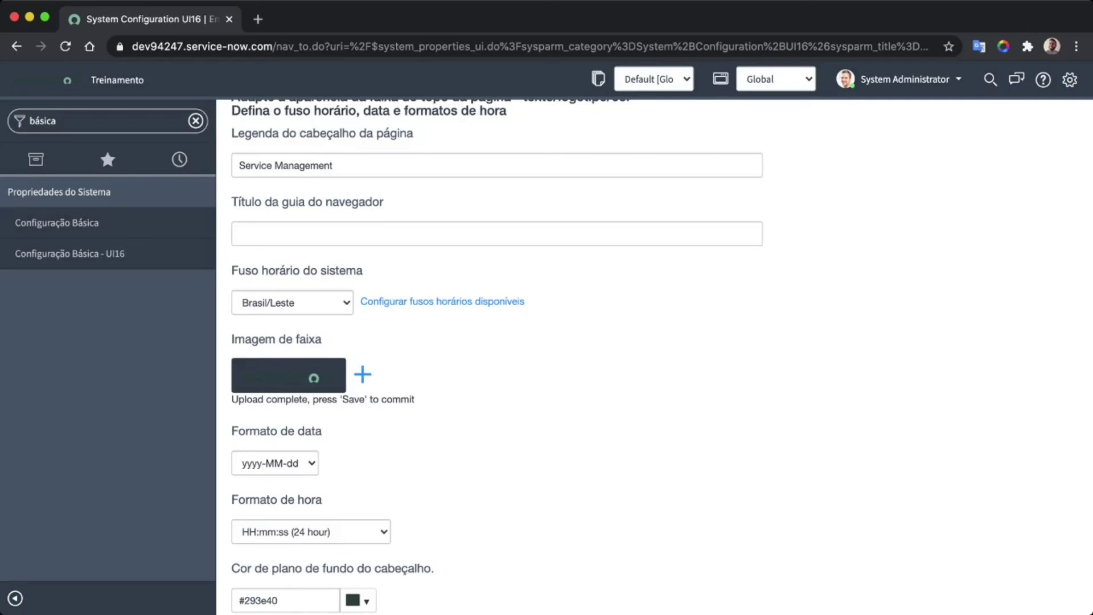
- Change the interface theme to Limpar in the system settings and close the settings
left_click(1069, 79)
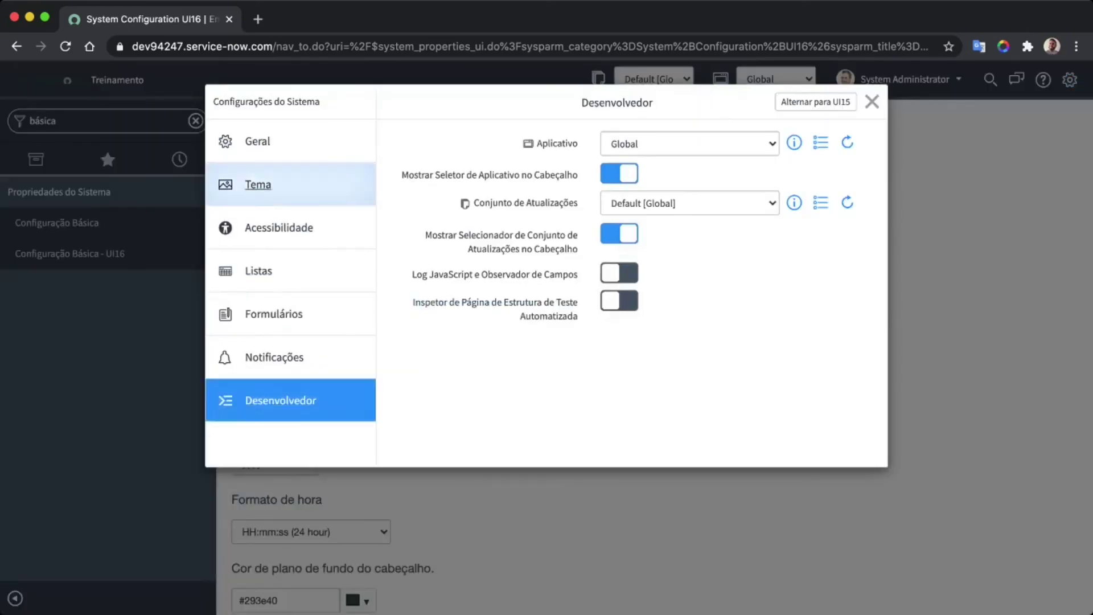
left_click(258, 185)
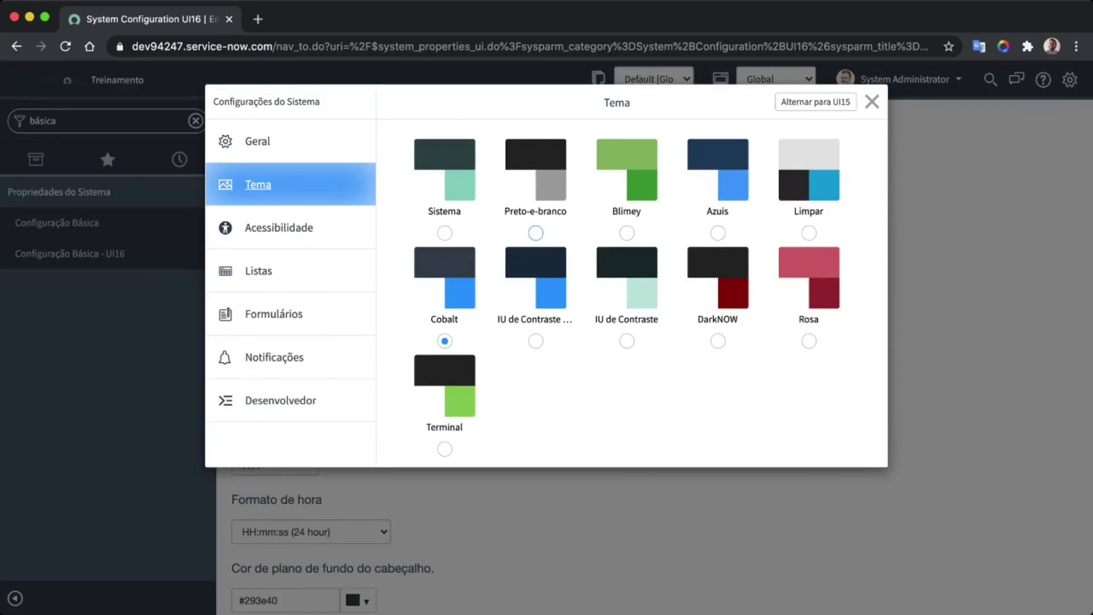
left_click(809, 233)
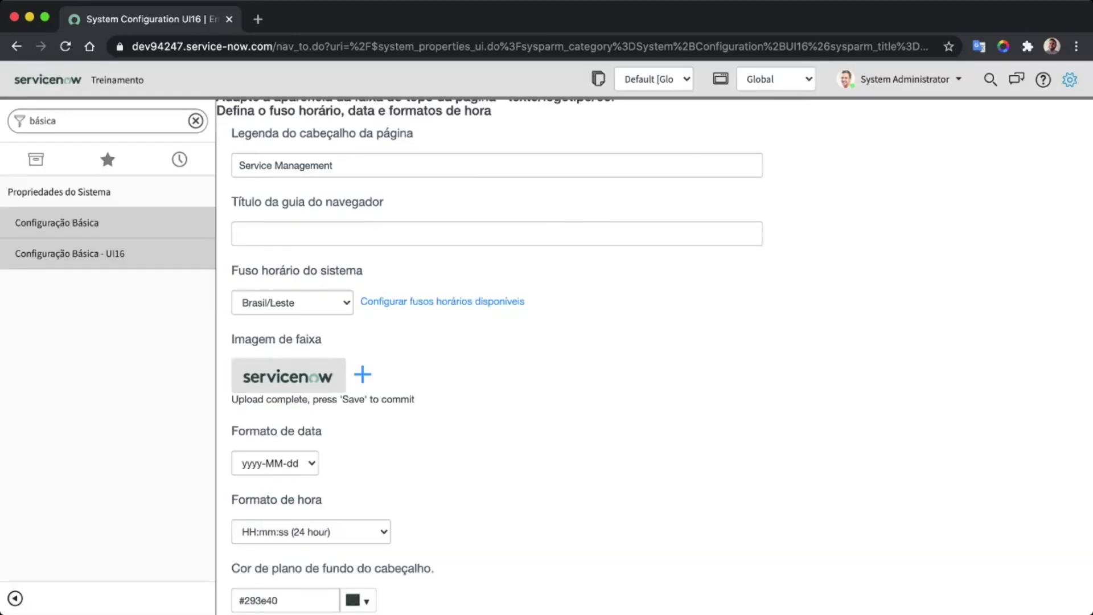
left_click(871, 101)
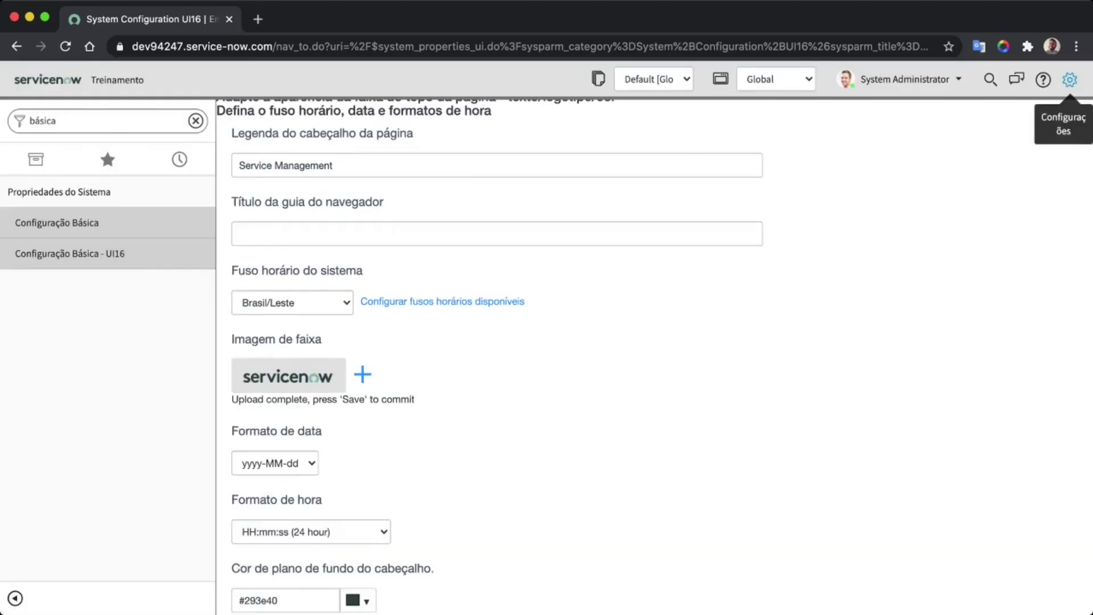
- Review the header and navigation colour properties, including the header background colour choices, and the base theme option
scroll(660, 353, "down", 3)
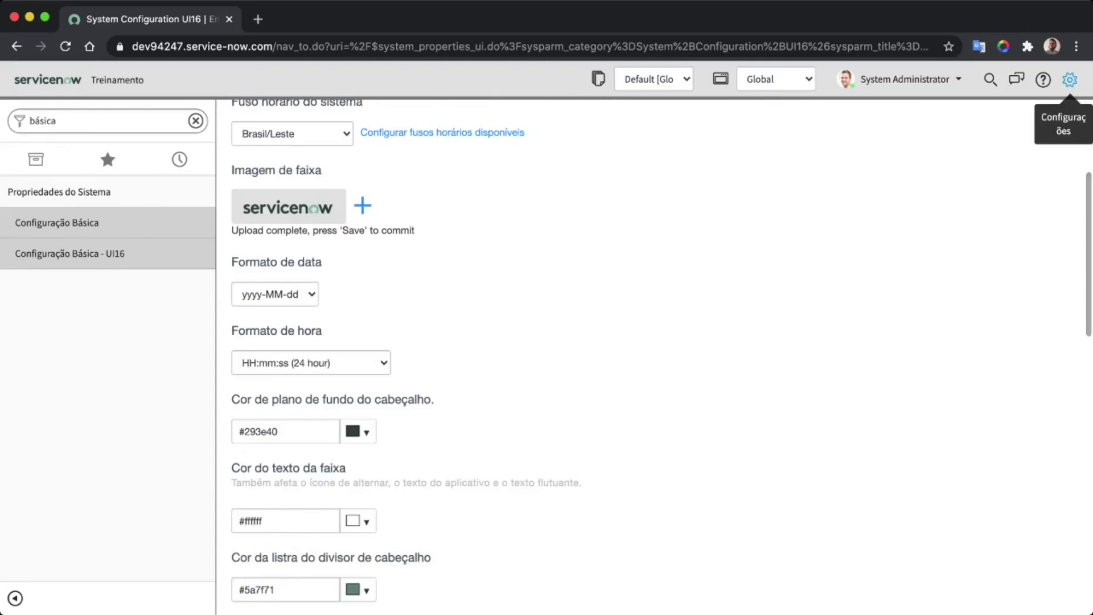
scroll(660, 357, "down", 3)
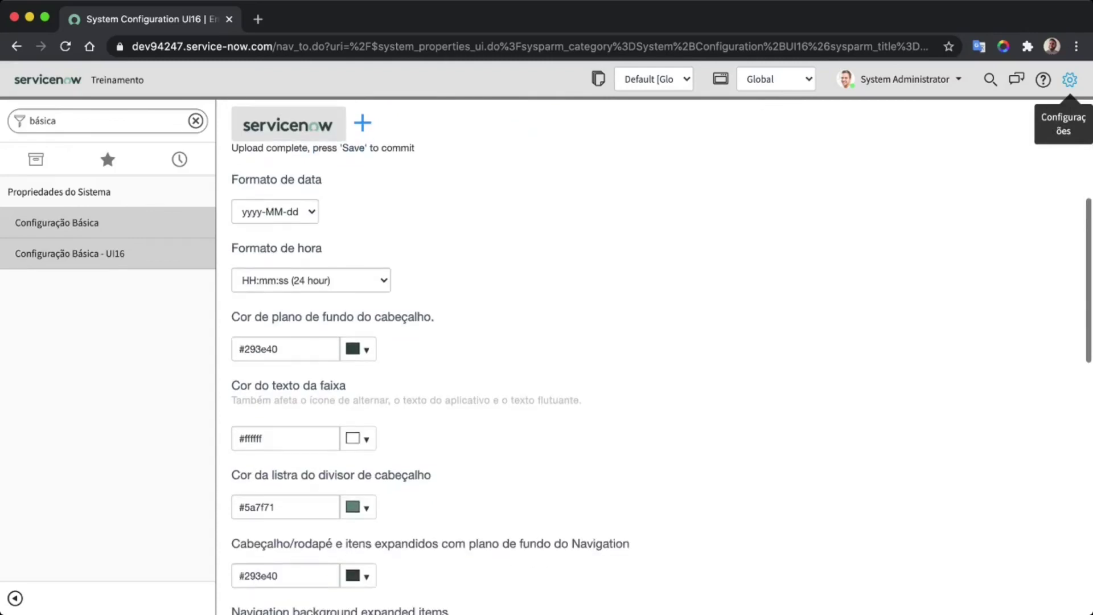
scroll(660, 353, "down", 1)
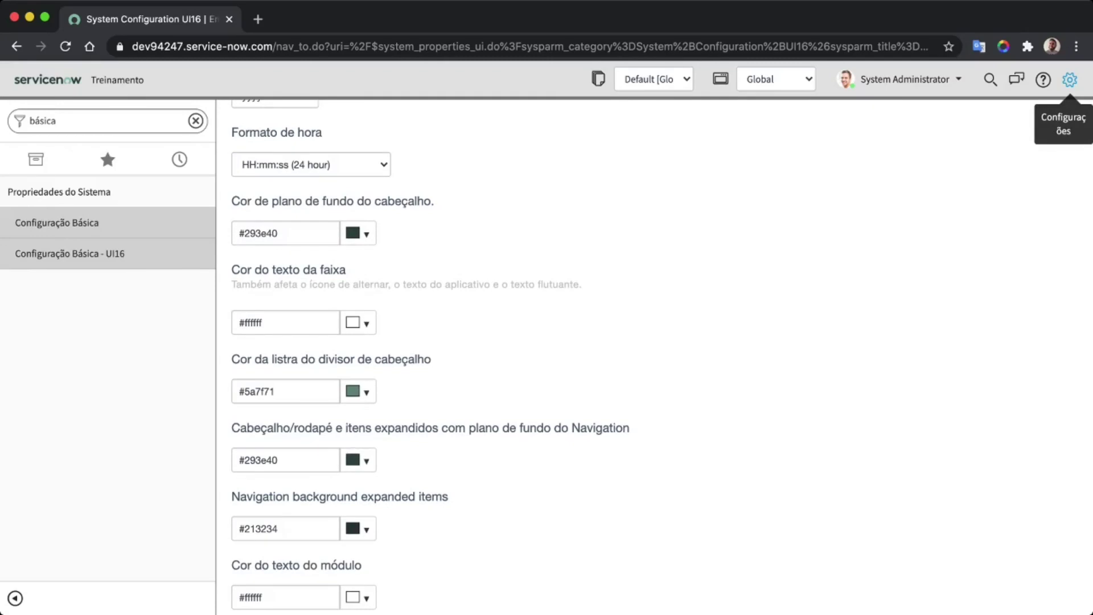
scroll(660, 353, "down", 1)
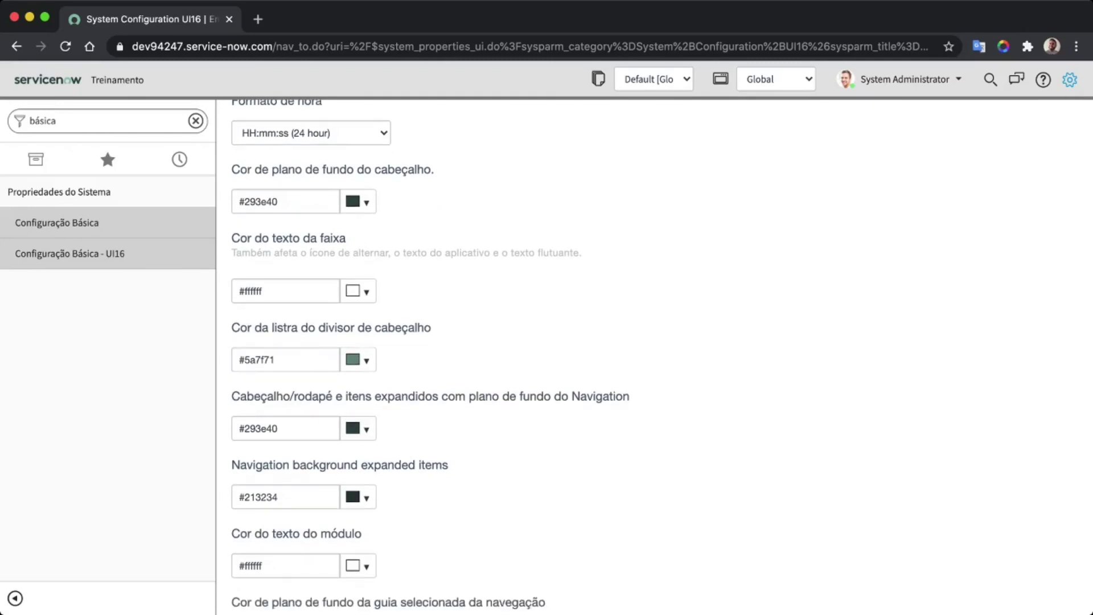
scroll(660, 353, "down", 1)
scroll(660, 353, "down", 1)
scroll(660, 353, "up", 3)
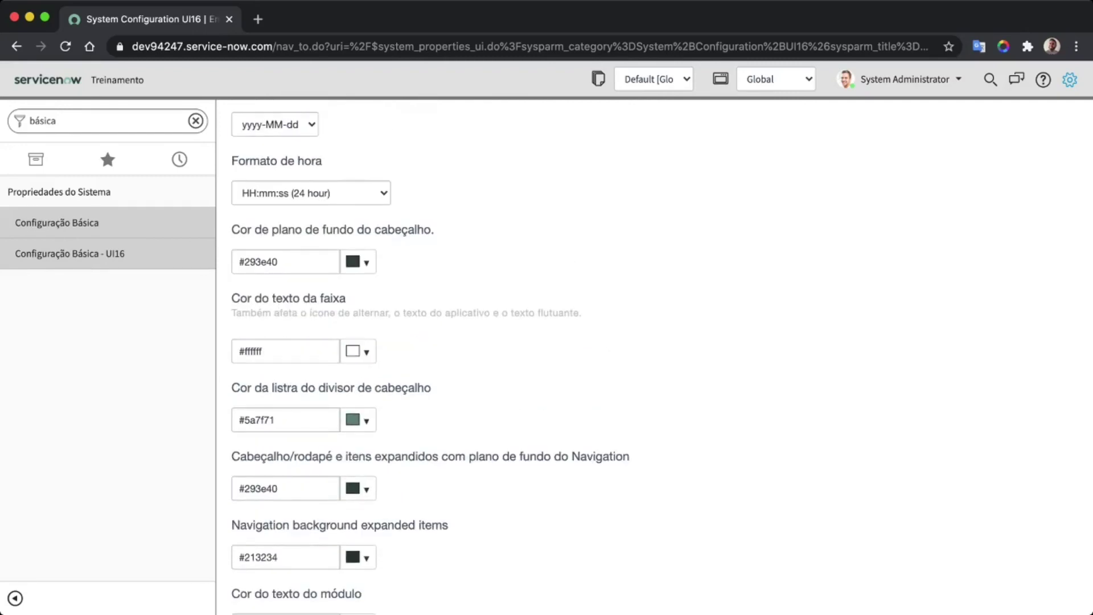
left_click(358, 262)
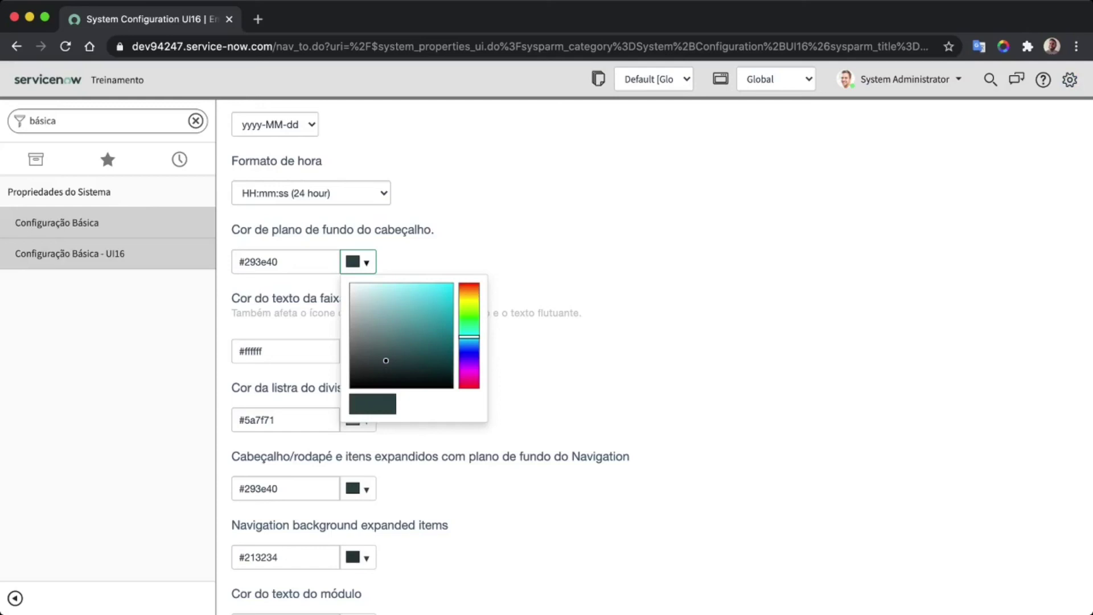
key("Escape")
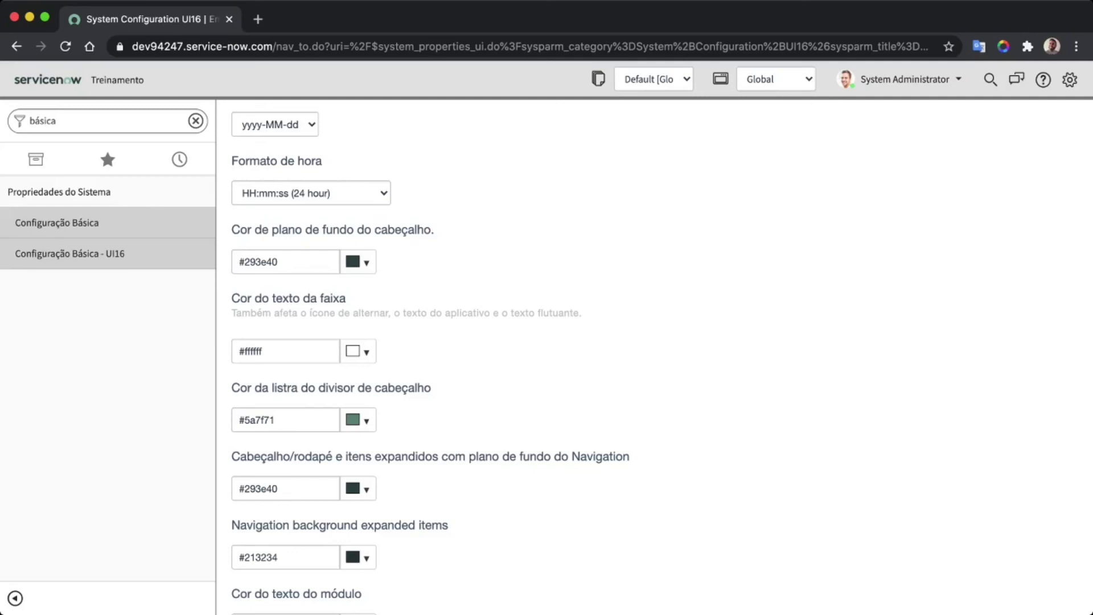
left_click(358, 261)
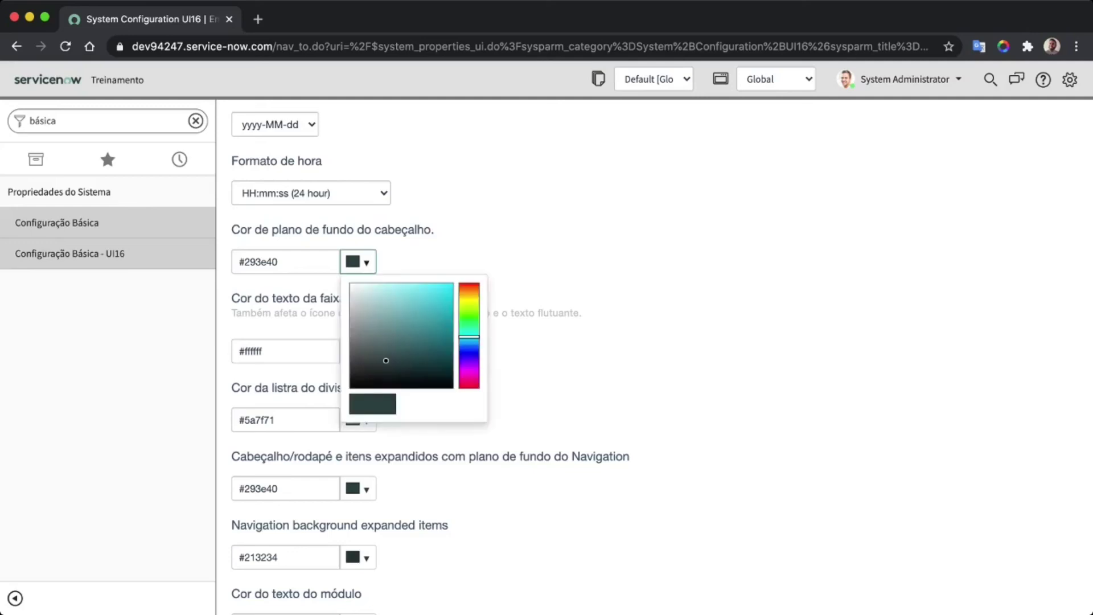
left_click(285, 351)
scroll(654, 357, "down", 6)
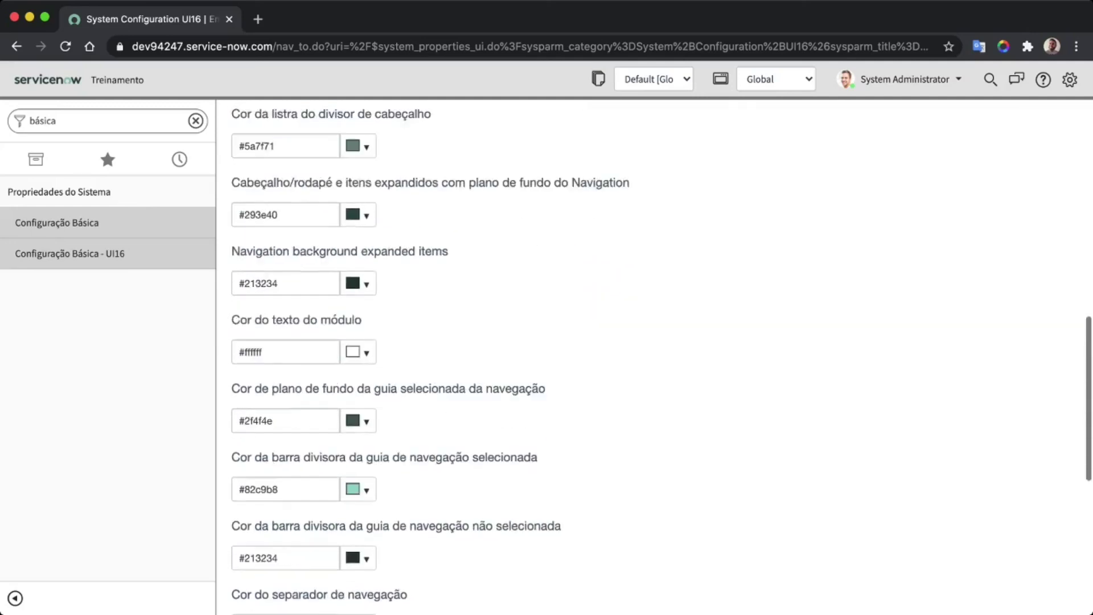
scroll(654, 357, "down", 5)
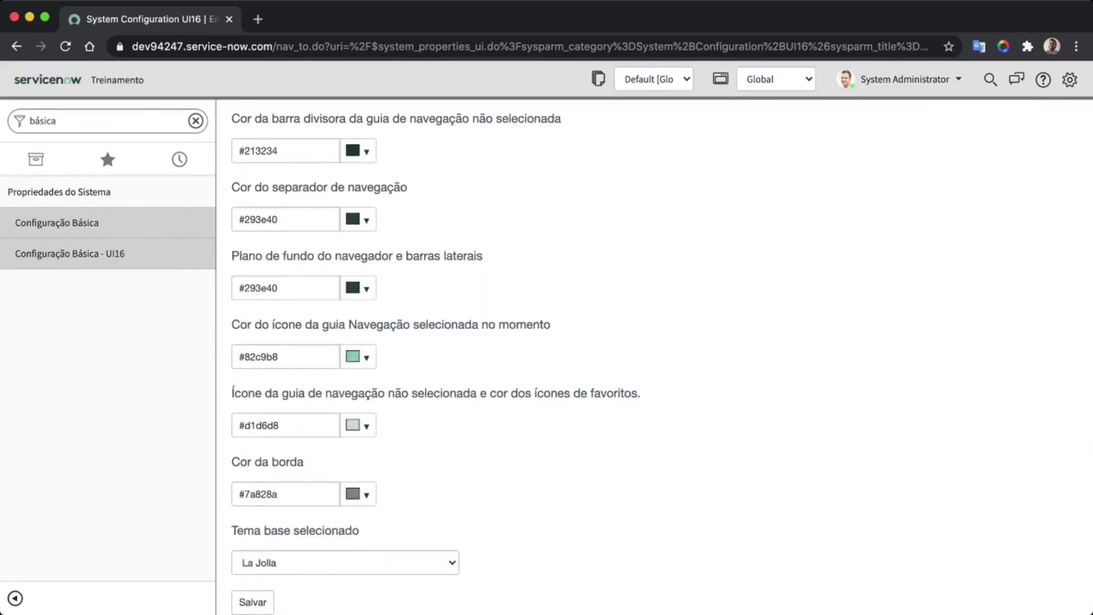
scroll(654, 358, "up", 15)
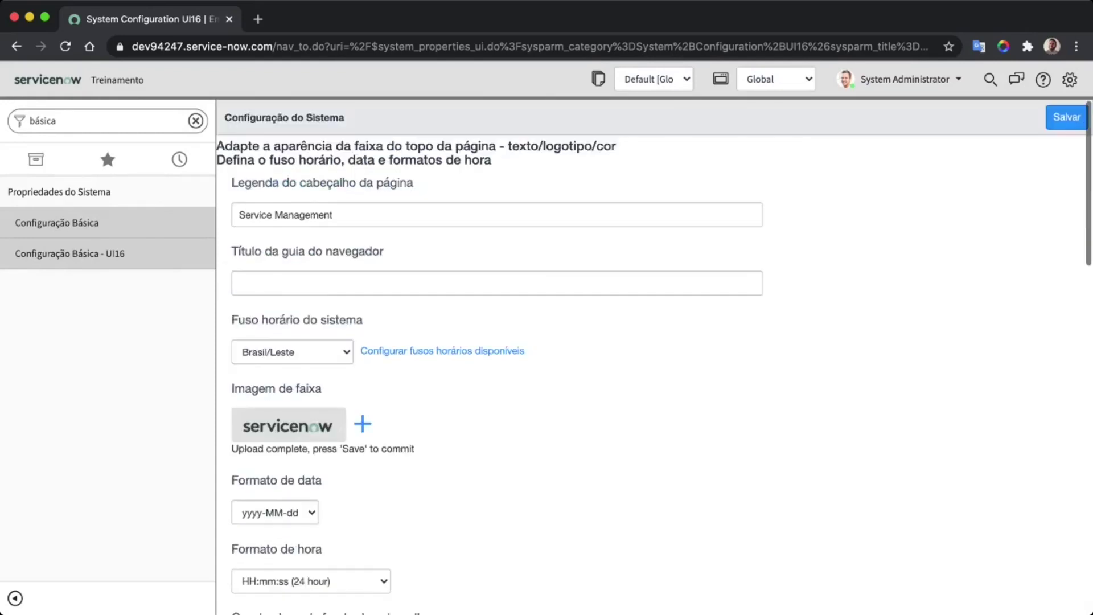
- Return to the home page and reset the navigator to the unfiltered list of all applications
left_click(47, 80)
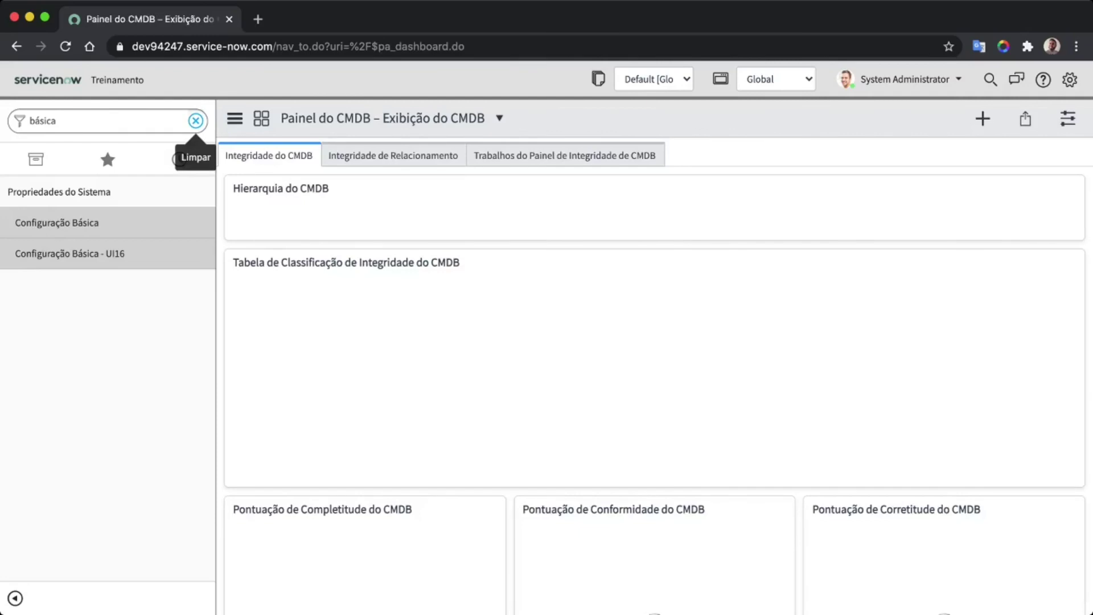
left_click(195, 120)
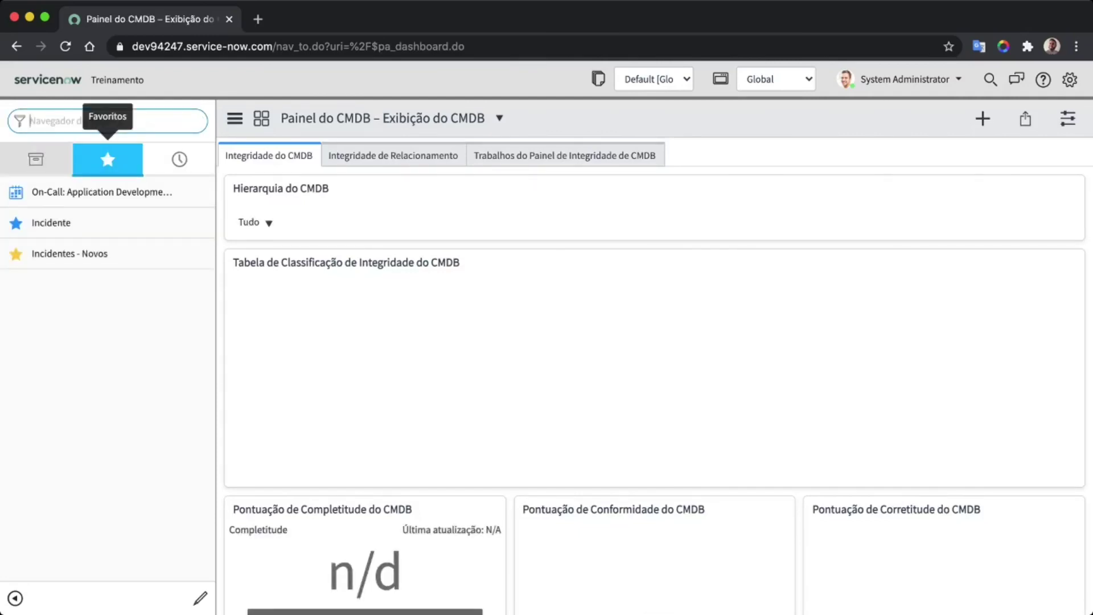
left_click(36, 158)
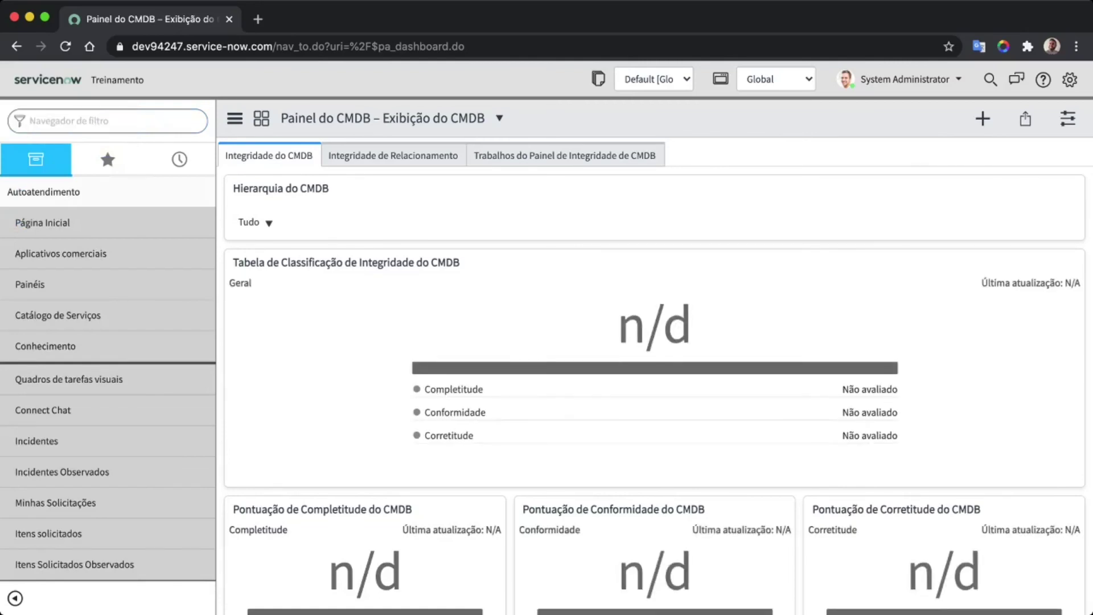